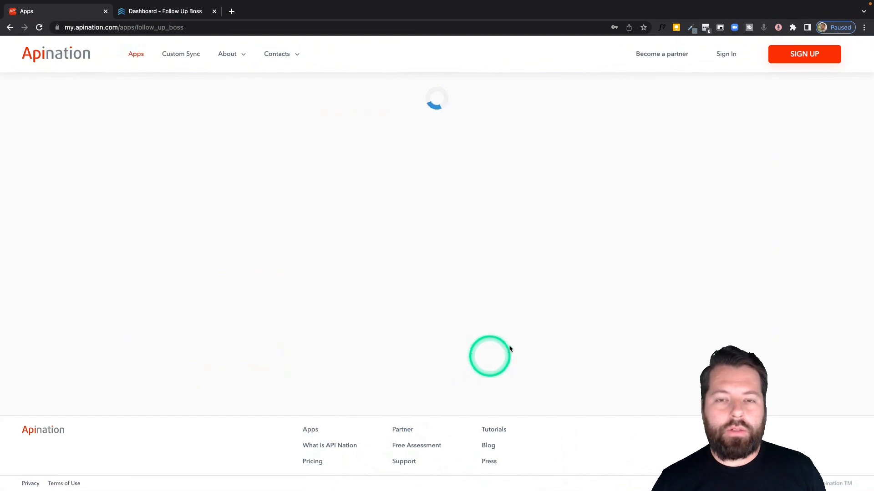
Step: Choose ONE Suite CRM as the app to sync with Follow Up Boss
scroll(459, 226, "down", 5)
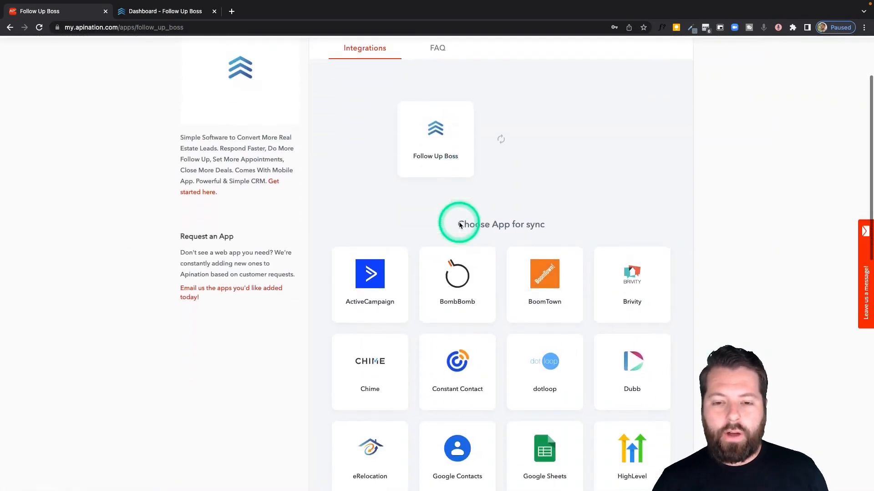
scroll(459, 226, "down", 4)
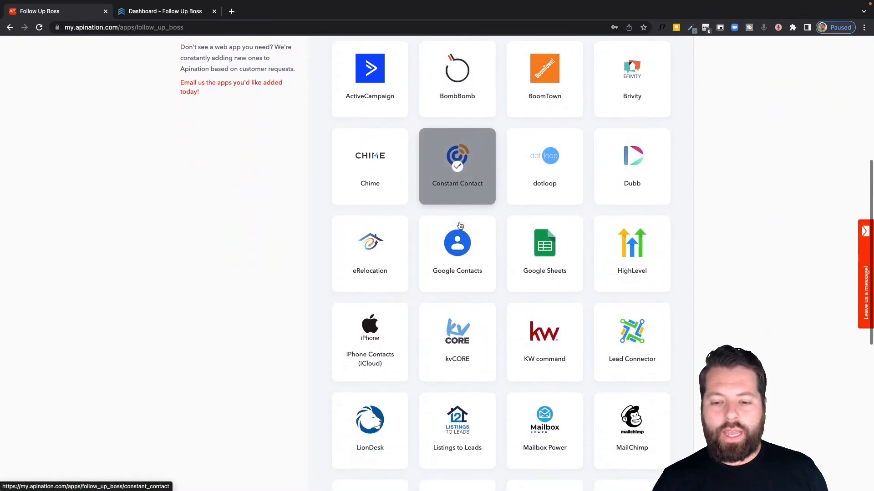
left_click(632, 372)
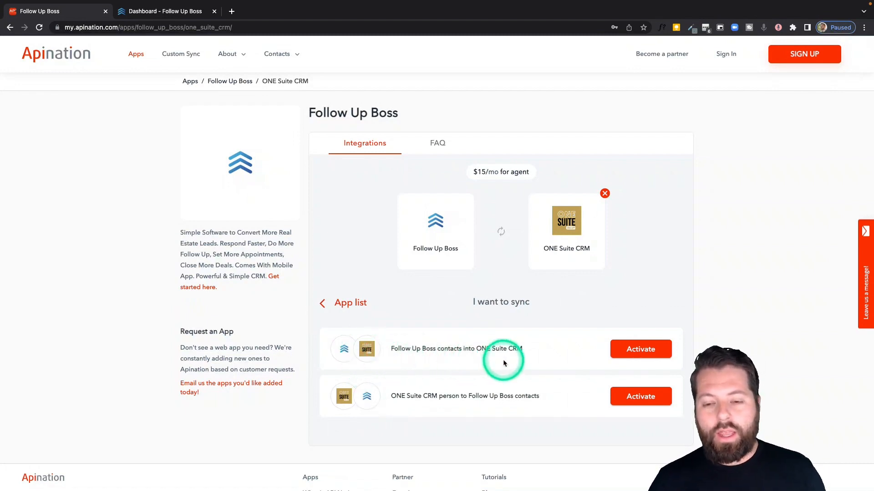
Step: Activate the sync of Follow Up Boss contacts into ONE Suite CRM and sign in with the Google account
left_click(631, 349)
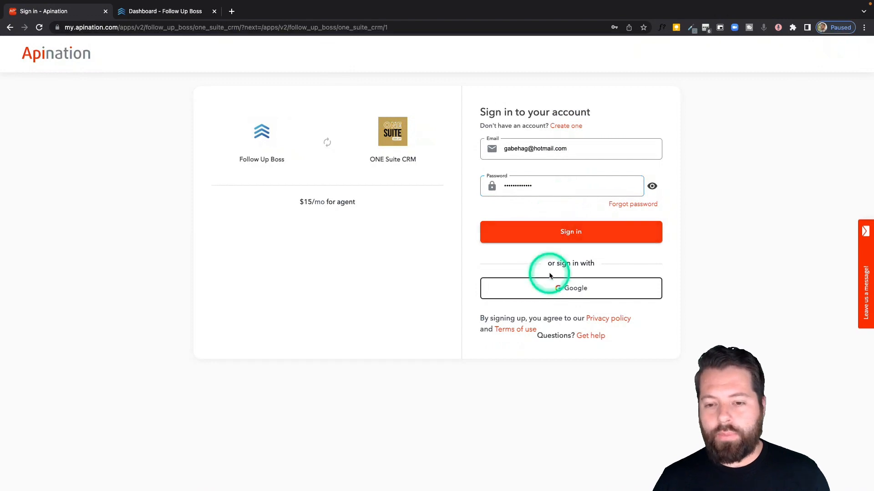
left_click(543, 290)
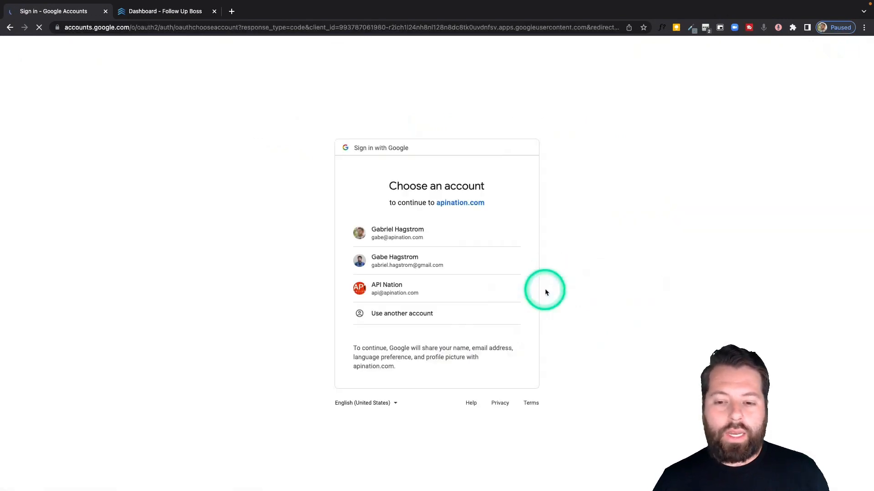
left_click(457, 232)
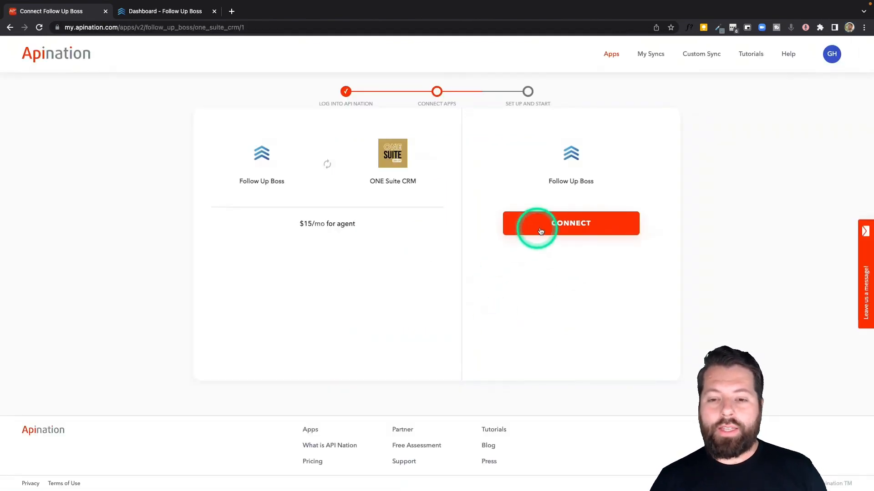
Step: Open the Follow Up Boss connection form, switch to Follow Up Boss and go to its API settings
left_click(551, 231)
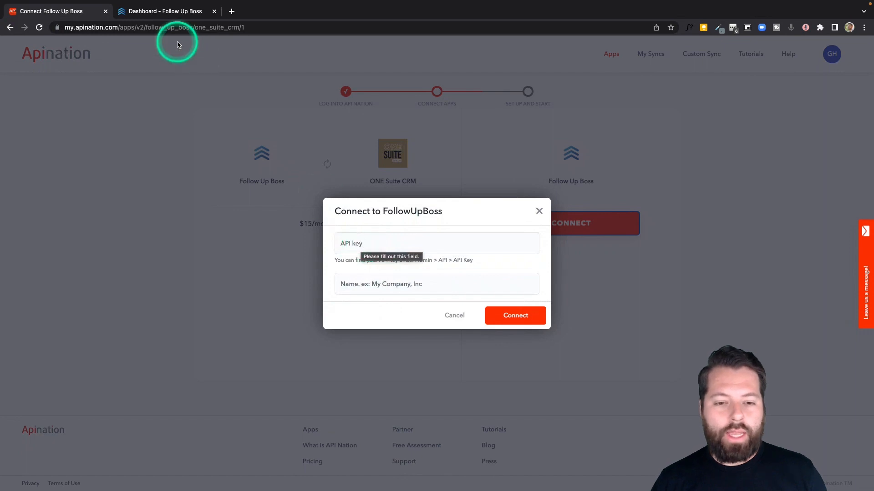
left_click(166, 10)
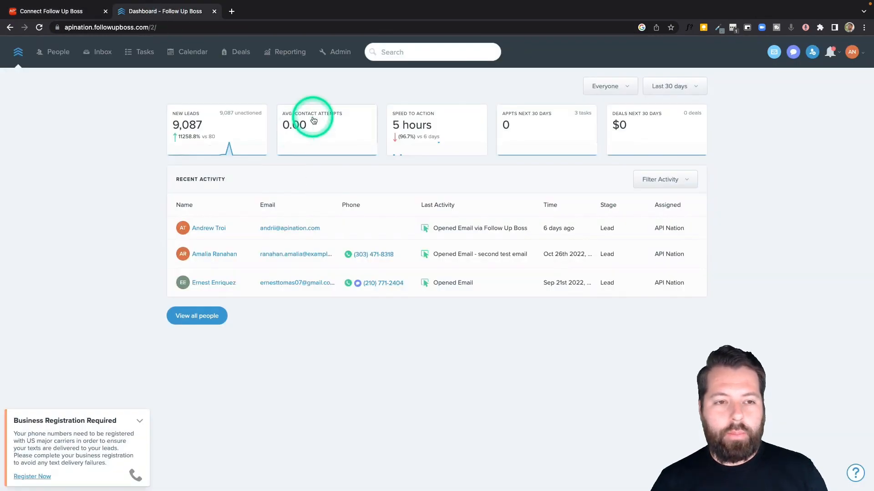
left_click(335, 53)
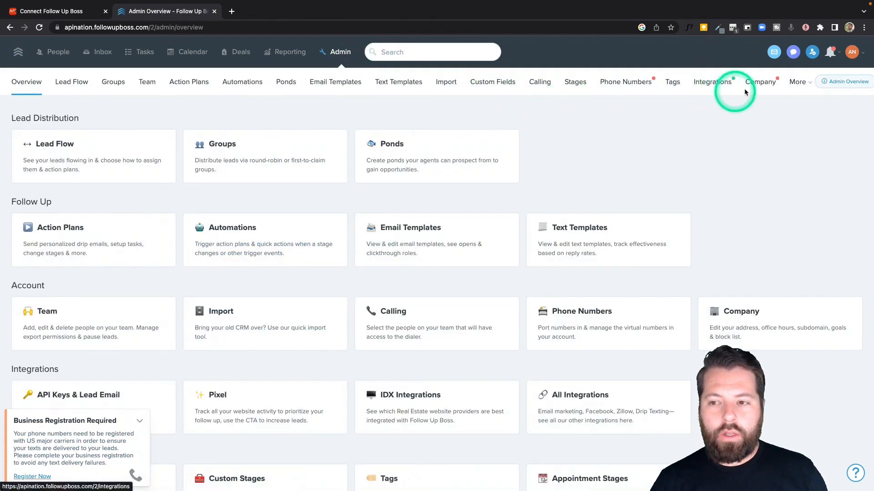
left_click(799, 85)
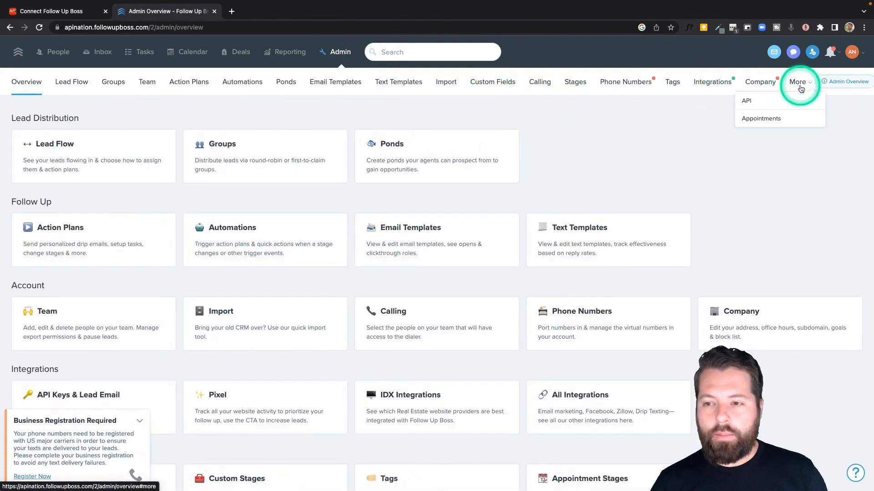
left_click(763, 106)
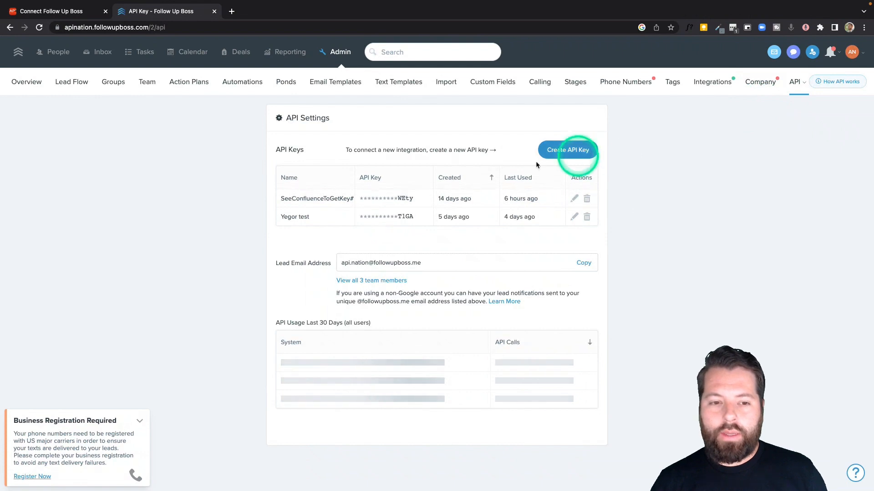
Step: Create a new API key named "One Suite" and copy the generated key
left_click(576, 152)
left_click(469, 162)
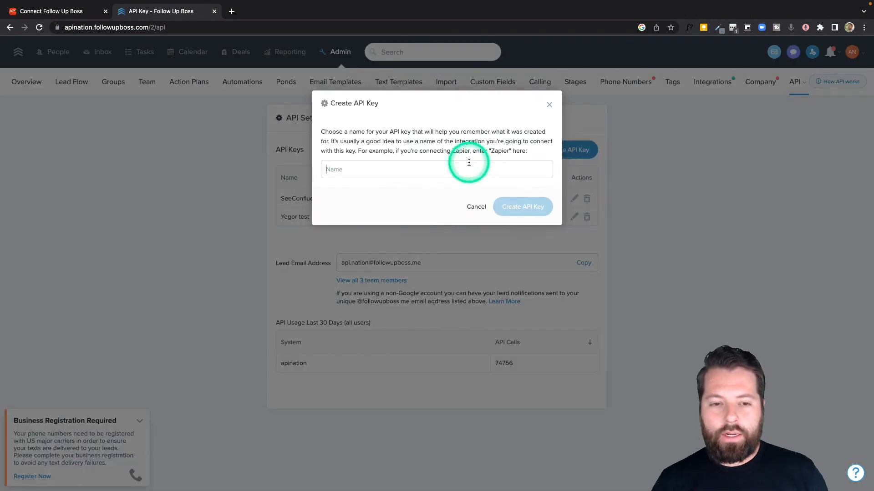
type("One")
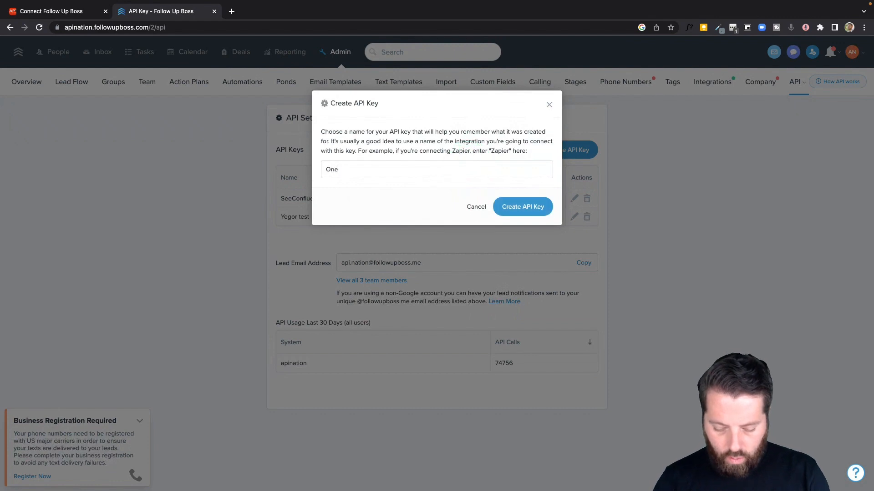
type(" Sui")
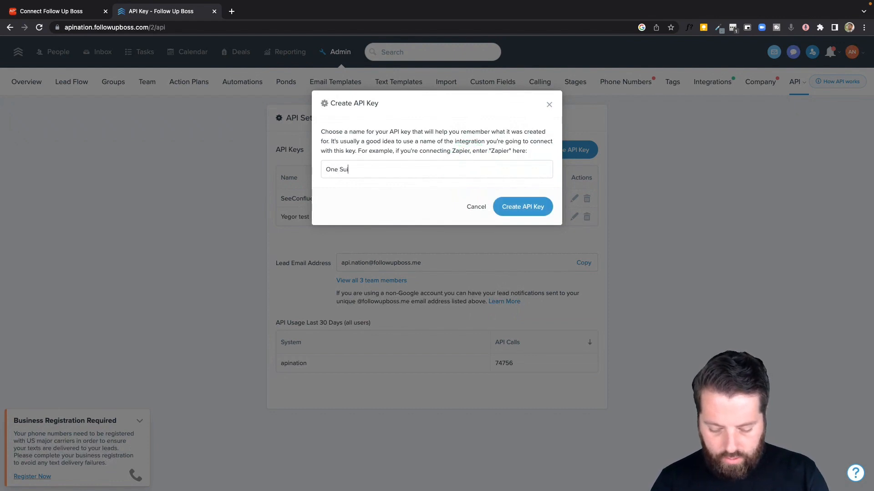
type("te")
left_click(529, 207)
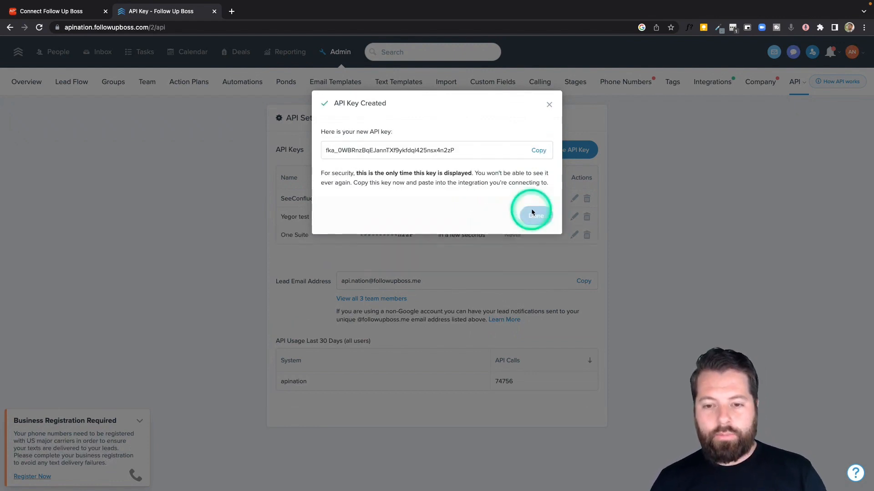
left_click(539, 151)
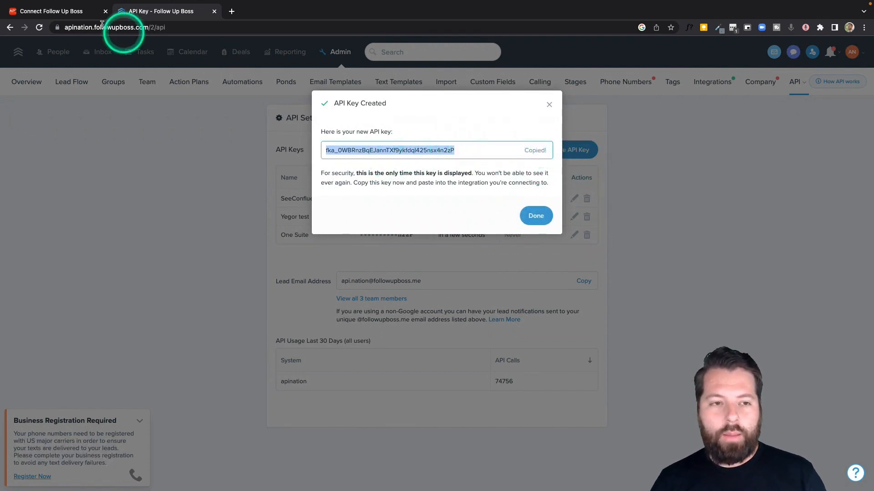
Step: Switch back to API Nation and connect Follow Up Boss by pasting the API key and entering a connection name
left_click(75, 12)
left_click(356, 244)
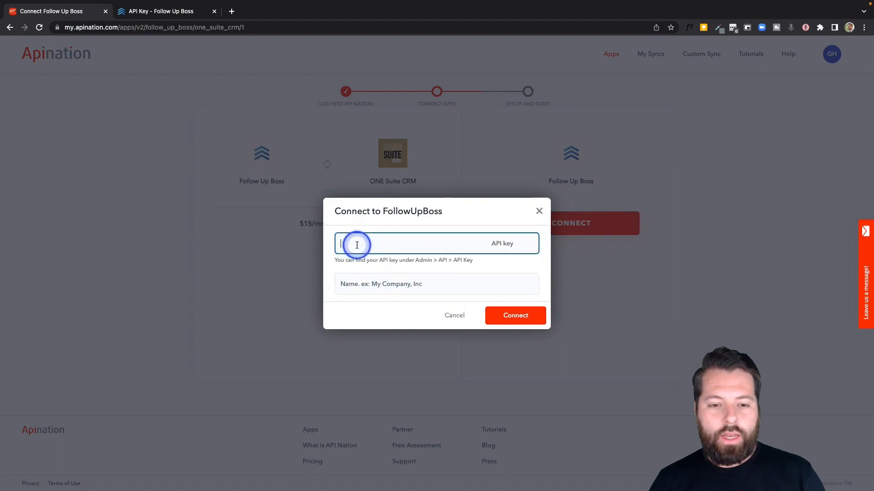
key("super+v")
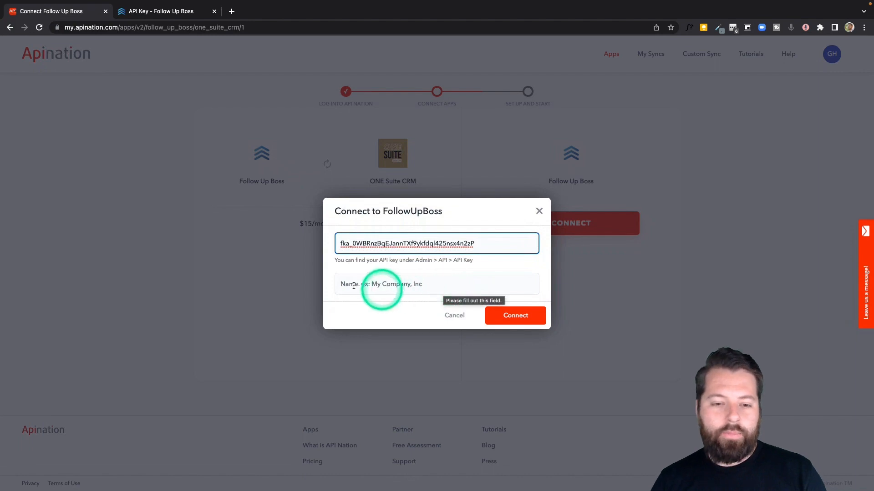
left_click(364, 285)
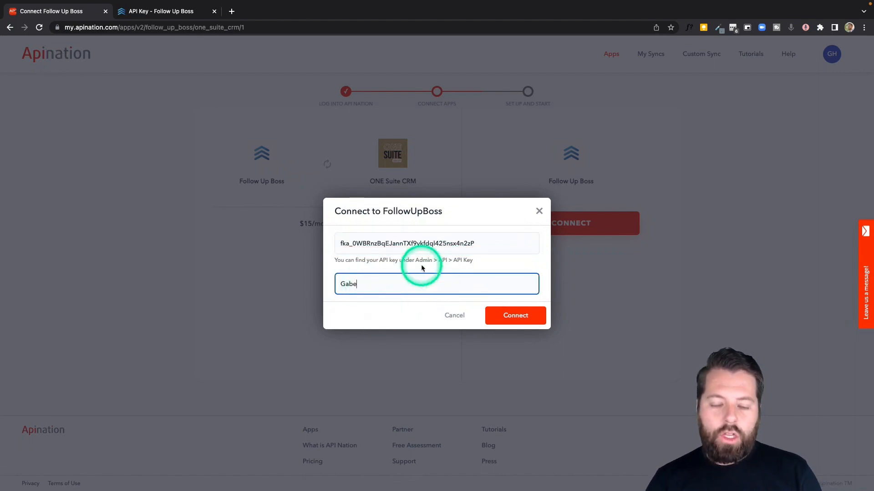
left_click(505, 314)
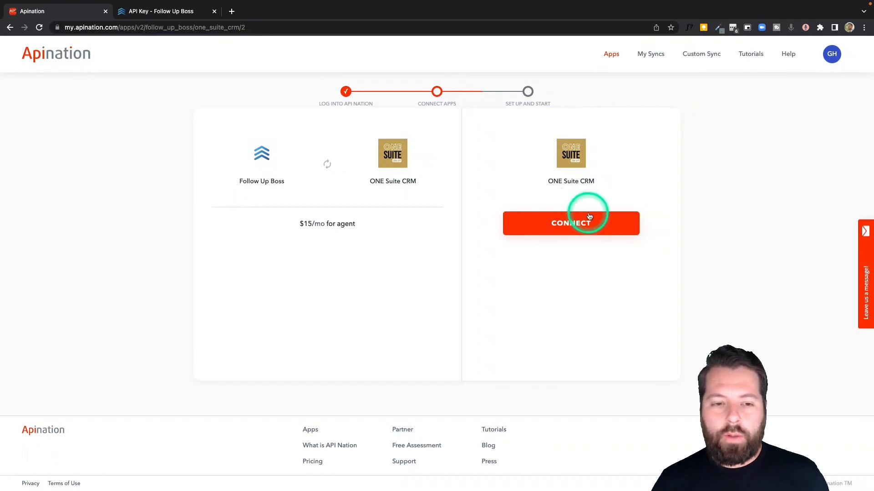
Step: Connect ONE Suite CRM by entering a connection name and the account's user name, password and email address
left_click(575, 233)
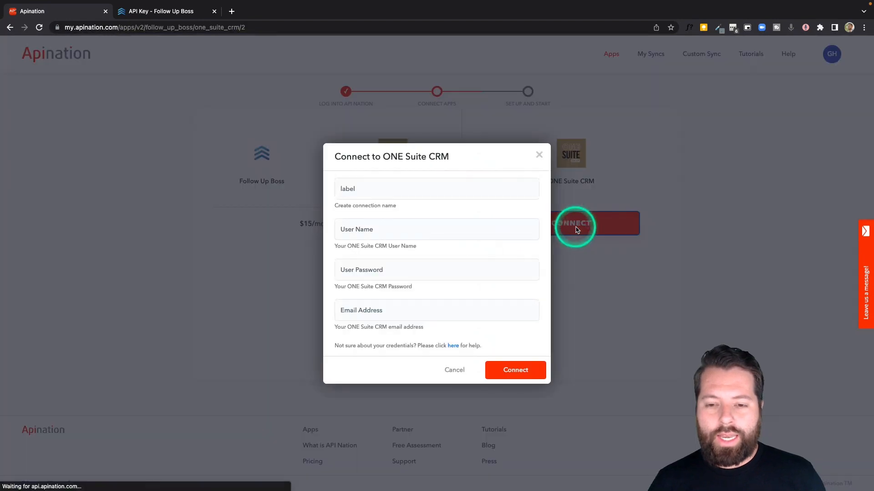
left_click(369, 195)
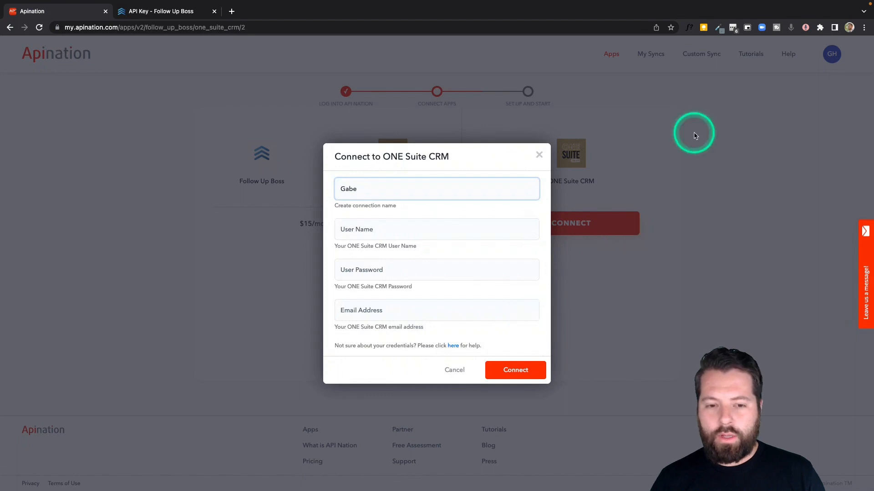
left_click(734, 31)
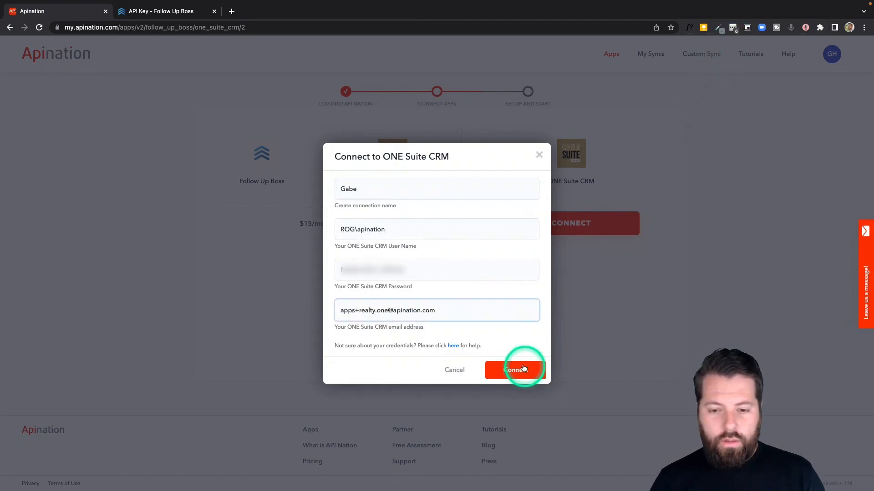
left_click(524, 369)
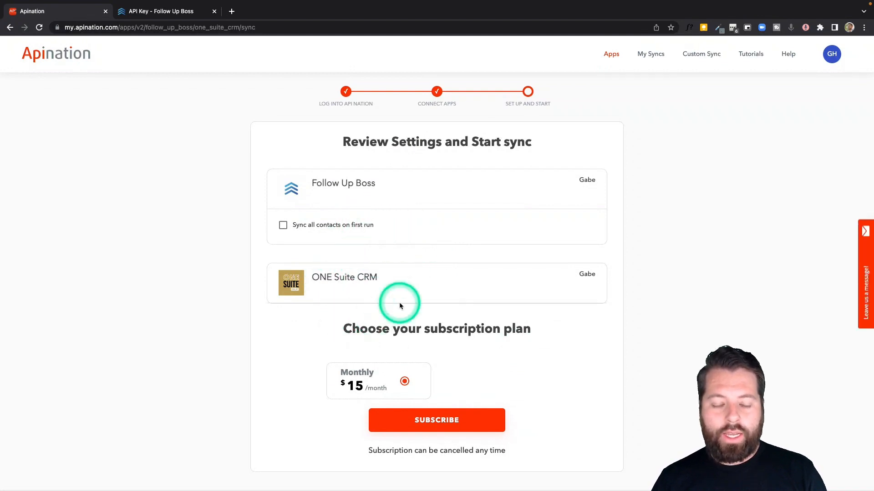
scroll(399, 303, "down", 1)
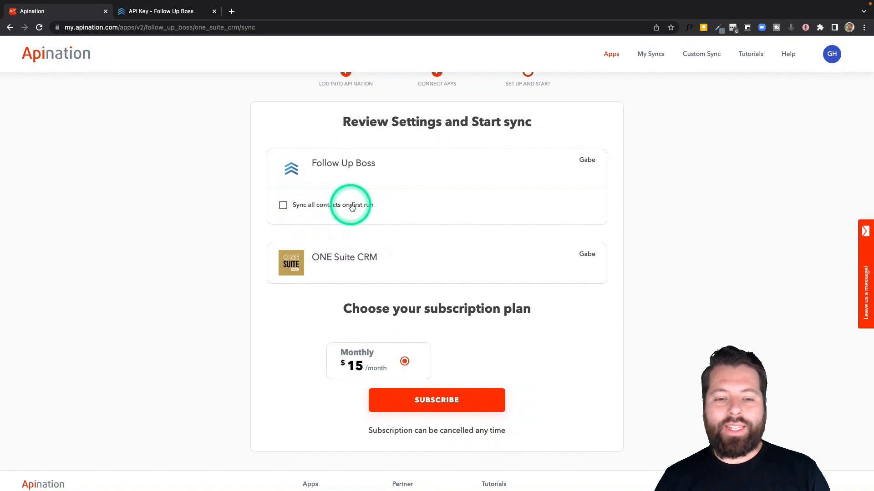
left_click(328, 204)
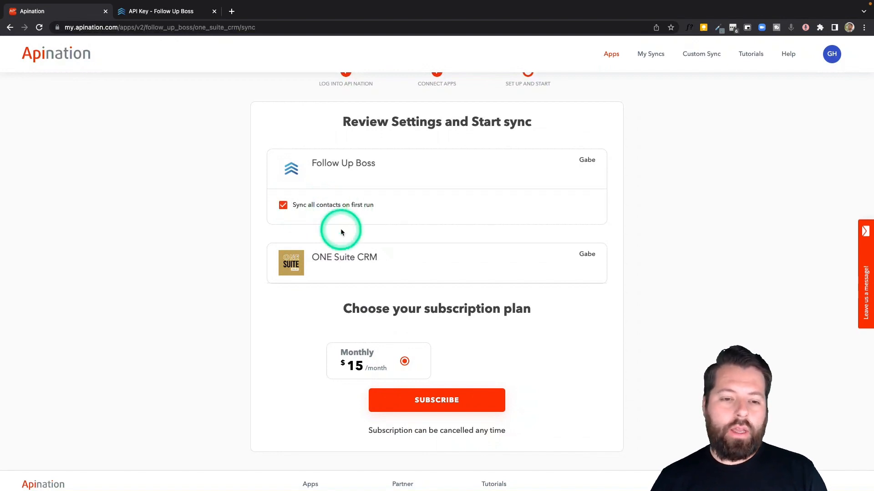
left_click(319, 211)
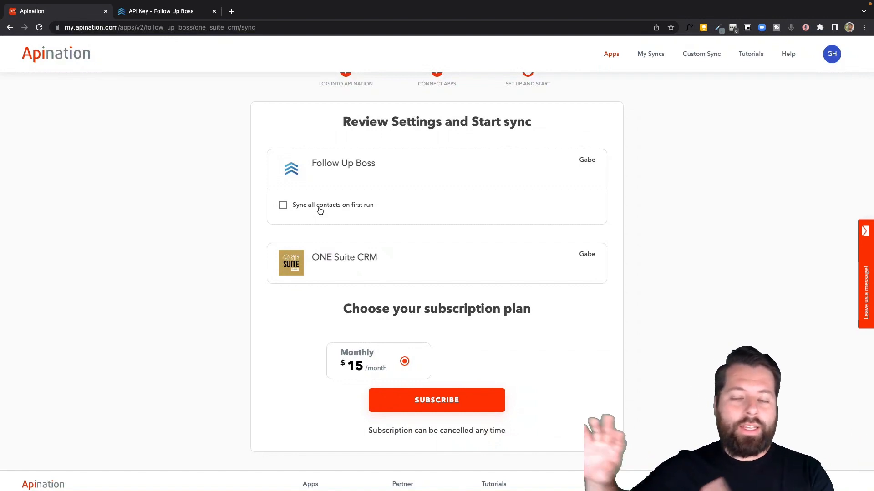
left_click(320, 211)
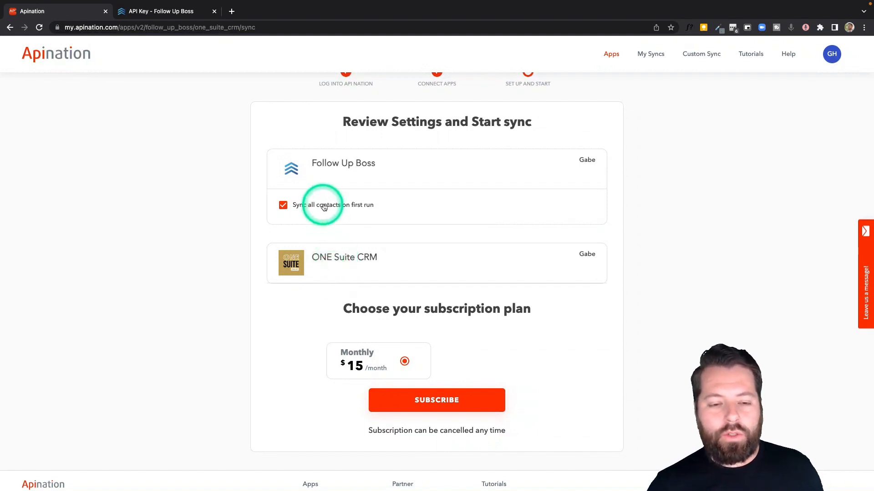
left_click(324, 205)
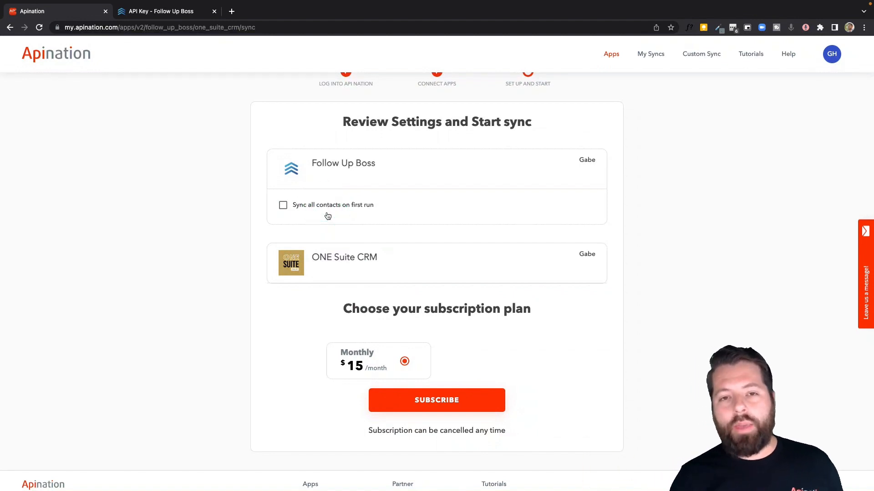
Step: Enable syncing all Follow Up Boss contacts on first run and subscribe to the $15 monthly plan
left_click(319, 210)
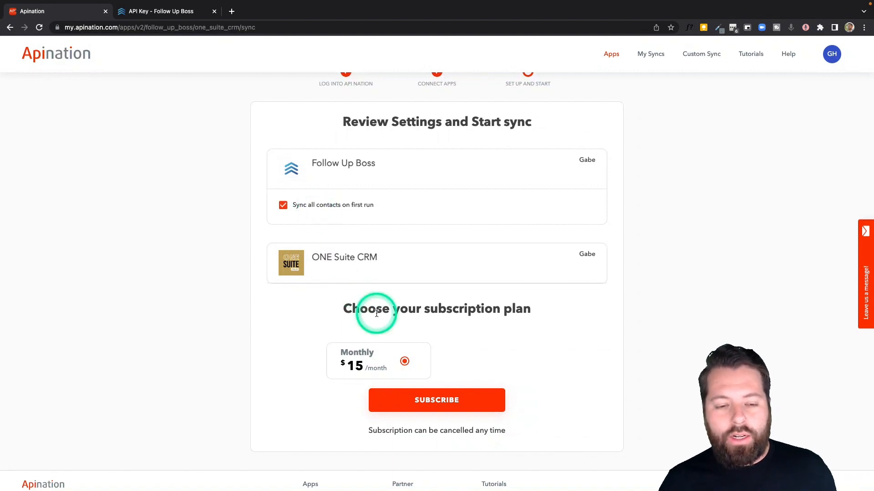
left_click(449, 411)
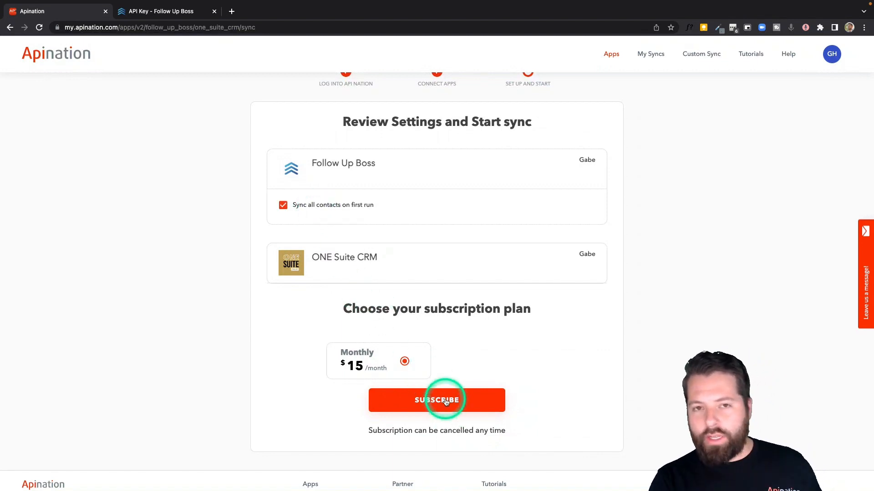
left_click(445, 401)
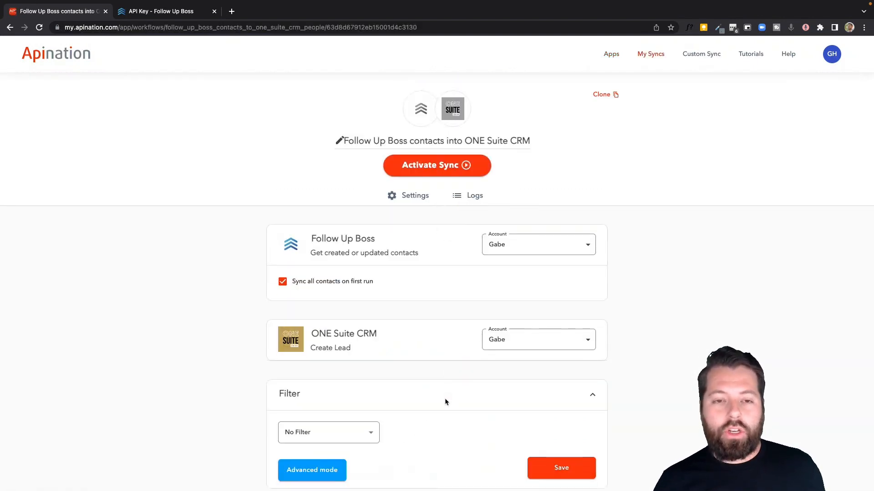
Step: Filter the synced contacts to those whose Tags contain "OneSuite"
left_click(457, 255)
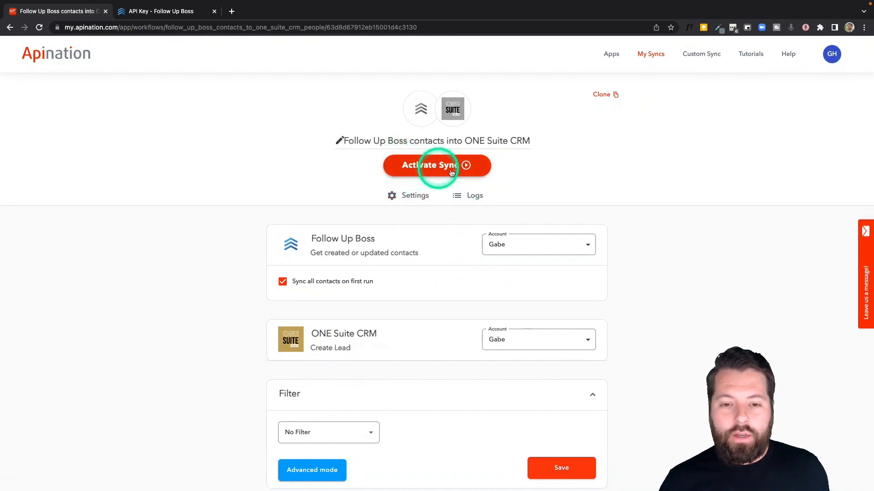
scroll(437, 268, "down", 3)
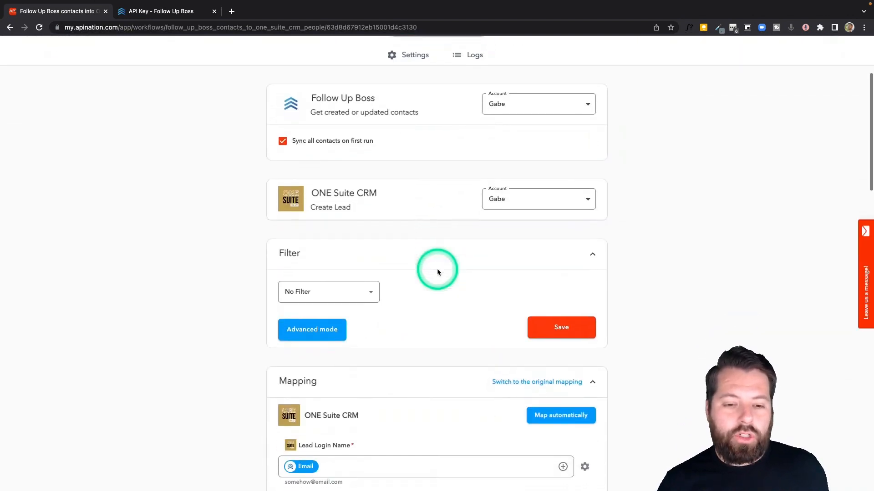
scroll(437, 272, "down", 1)
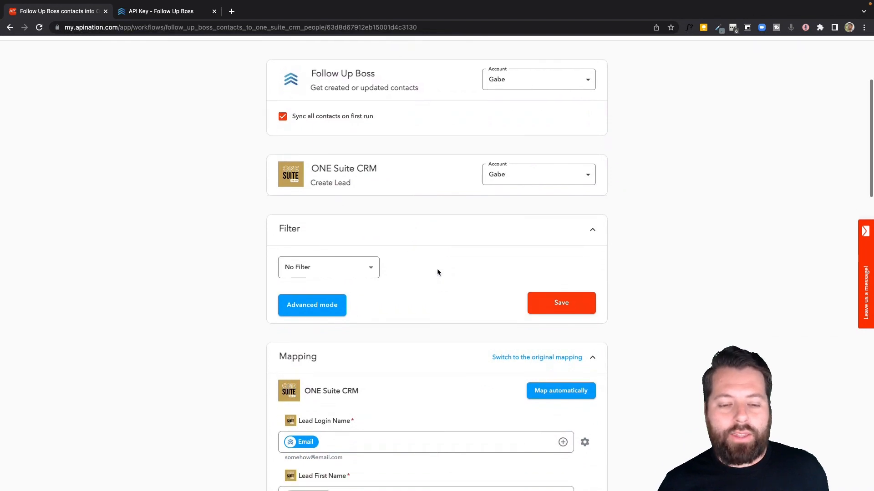
scroll(438, 272, "down", 1)
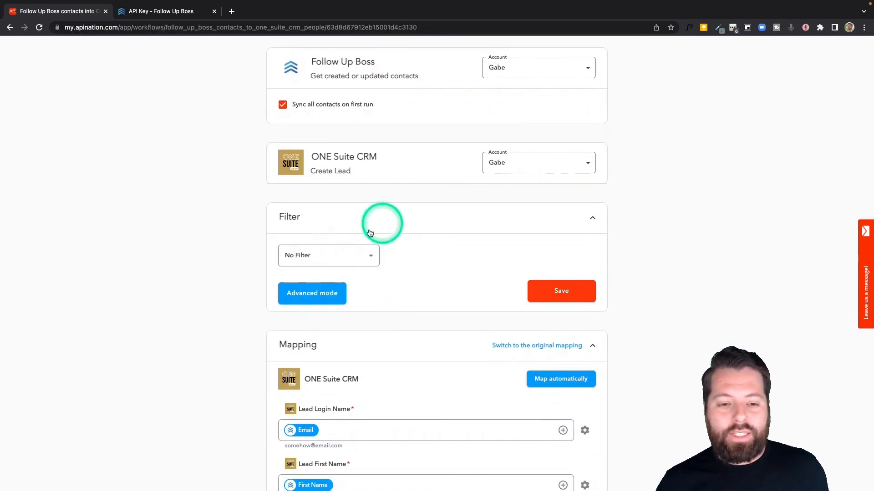
left_click(371, 256)
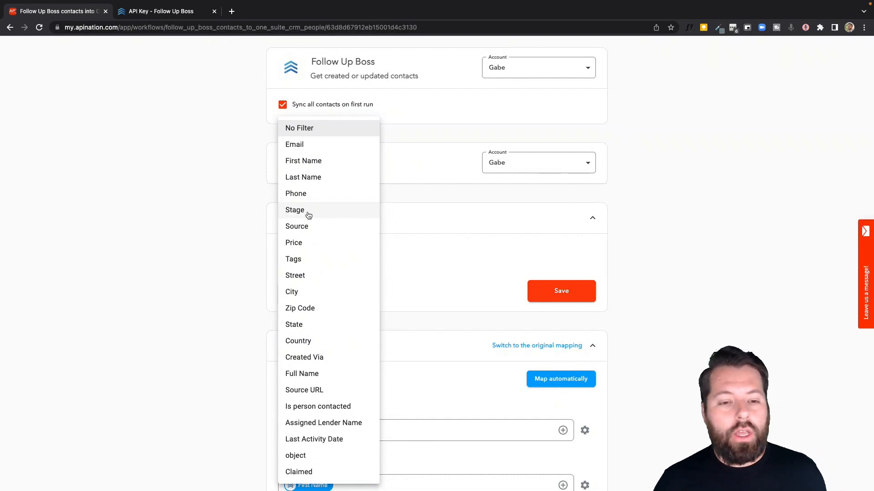
left_click(300, 259)
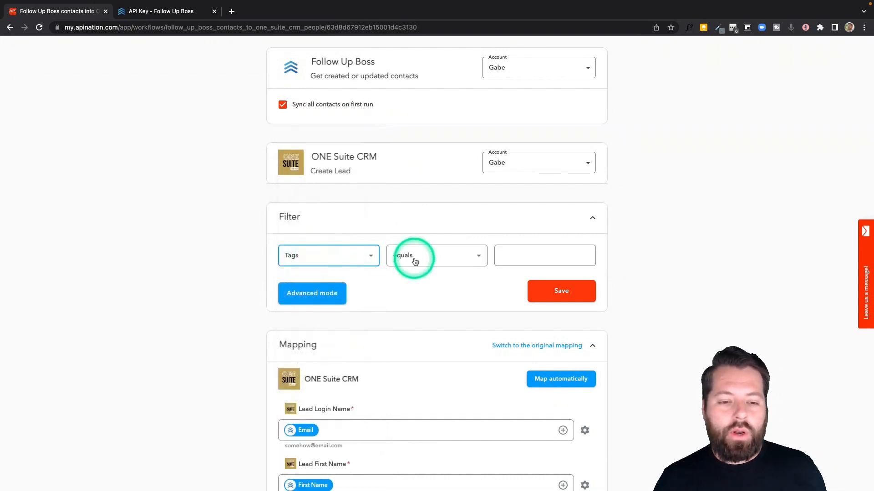
left_click(433, 259)
left_click(412, 353)
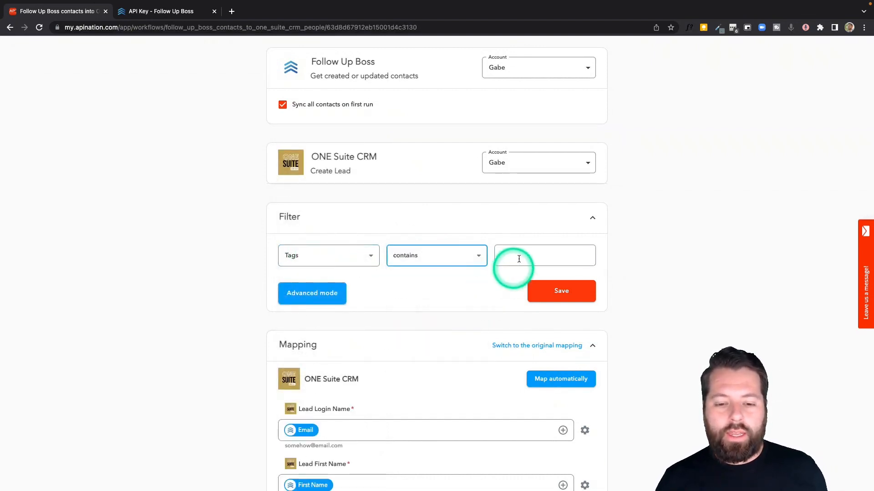
left_click(520, 255)
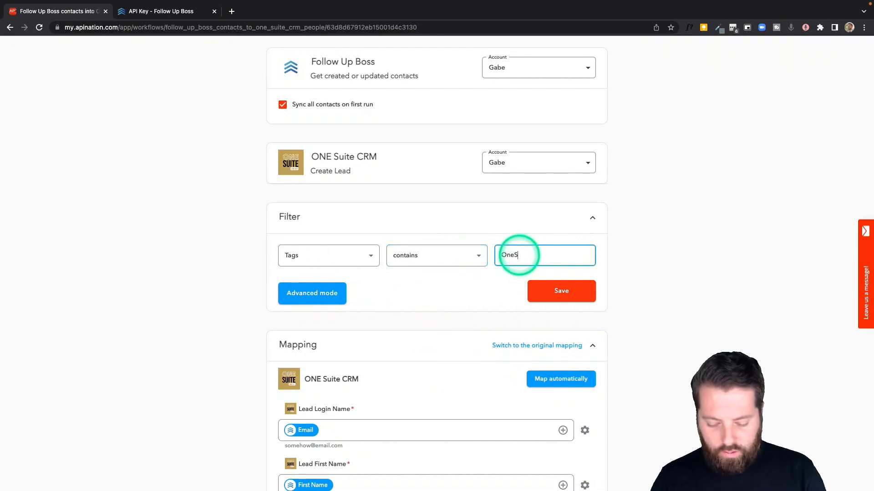
left_click(334, 286)
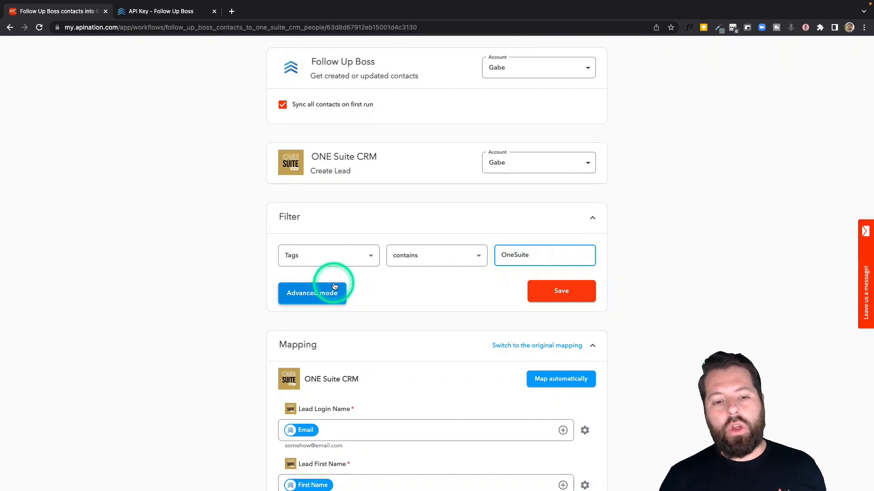
Step: Reset the contact filter to No Filter
left_click(364, 264)
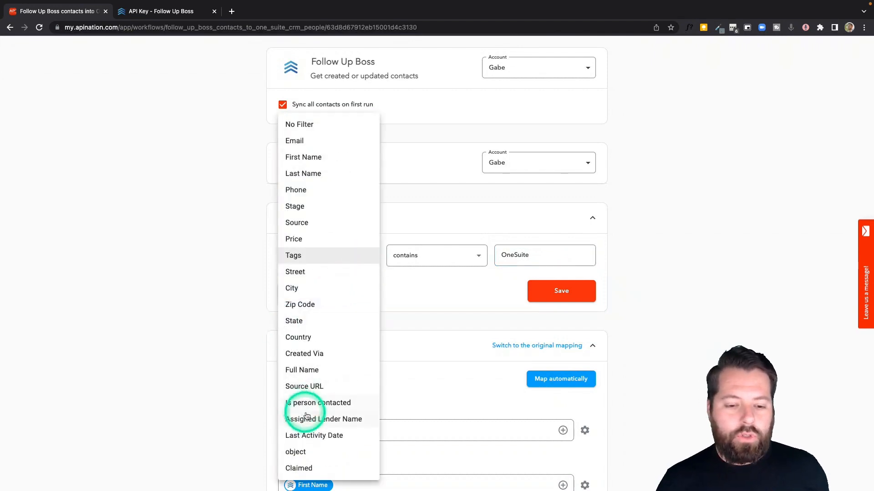
left_click(419, 296)
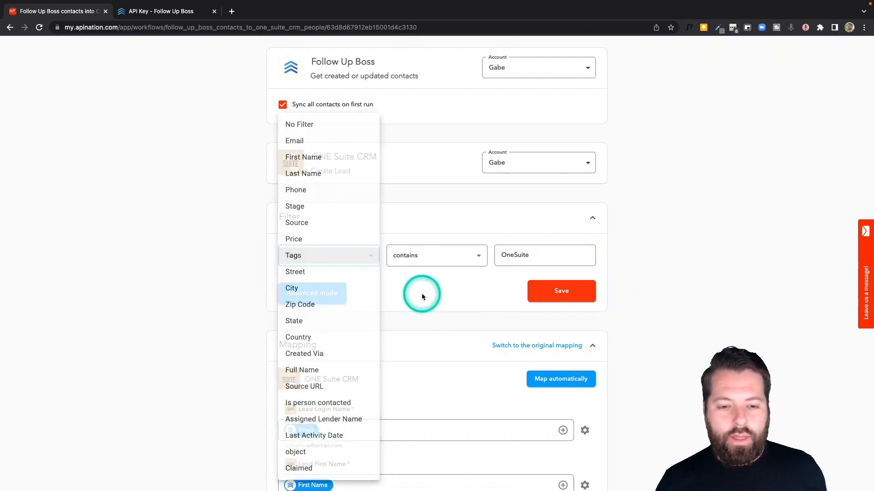
left_click(364, 255)
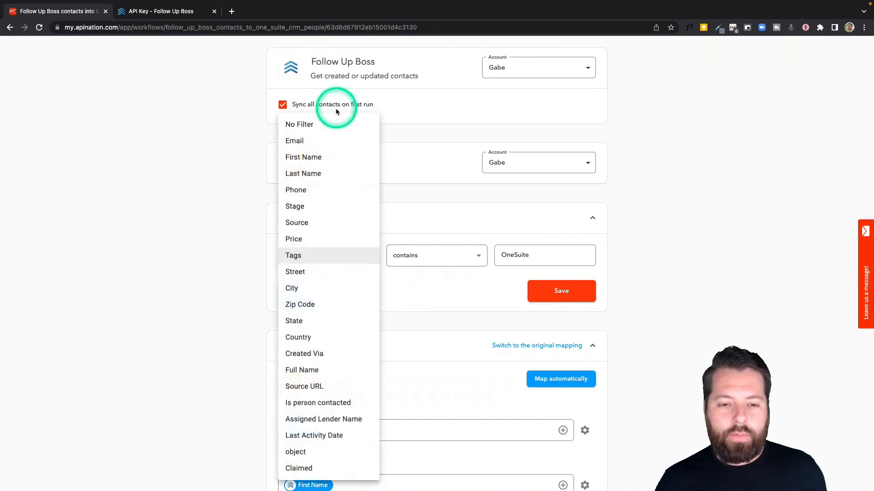
left_click(331, 123)
Step: Review the field mapping and map ONE Suite CRM's Home Phone field to the Follow Up Boss Phone field
scroll(417, 255, "down", 5)
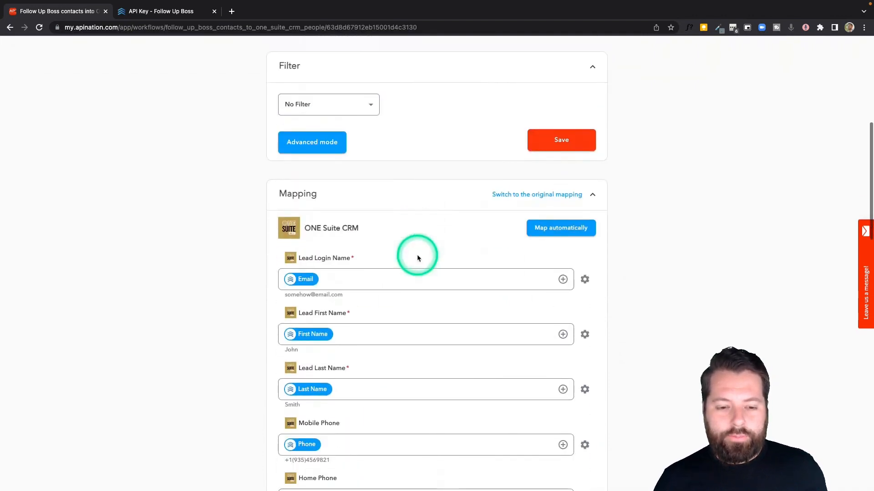
scroll(417, 255, "down", 1)
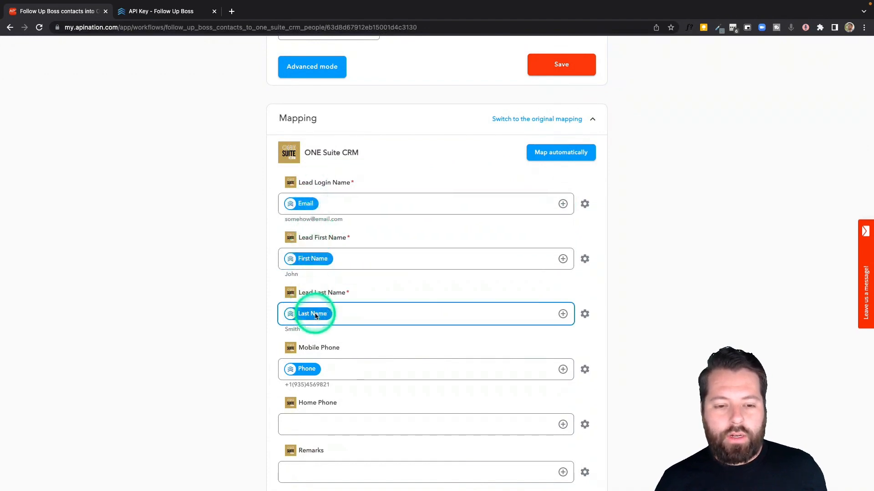
scroll(315, 316, "down", 10)
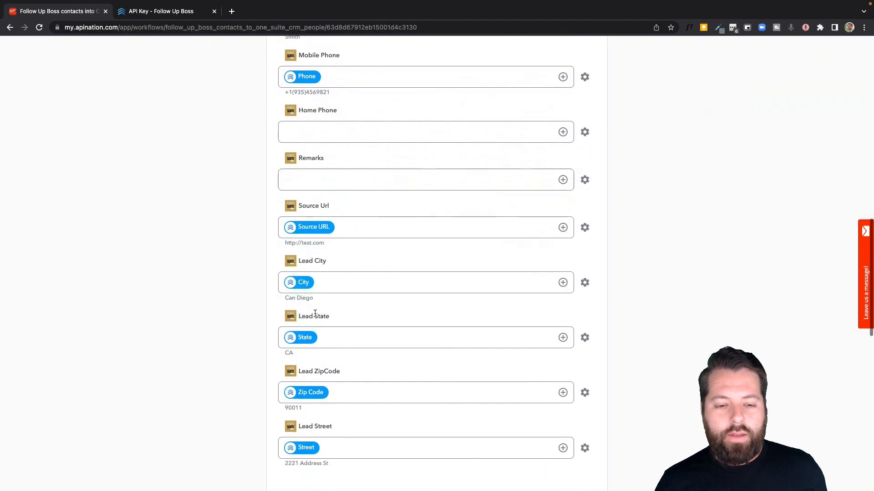
scroll(315, 316, "up", 6)
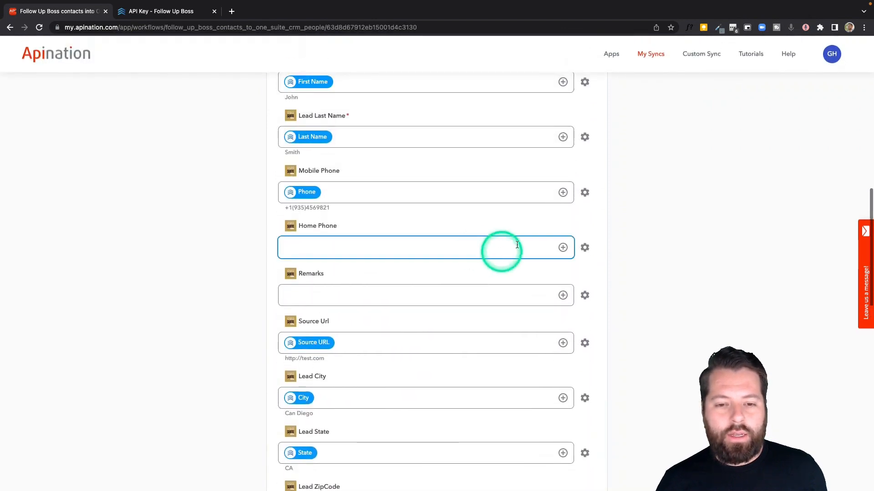
left_click(564, 249)
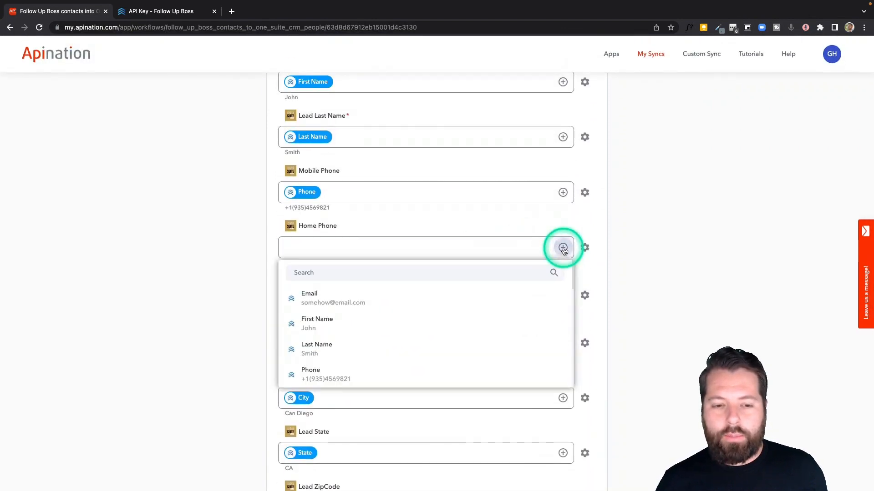
left_click(472, 272)
type("po")
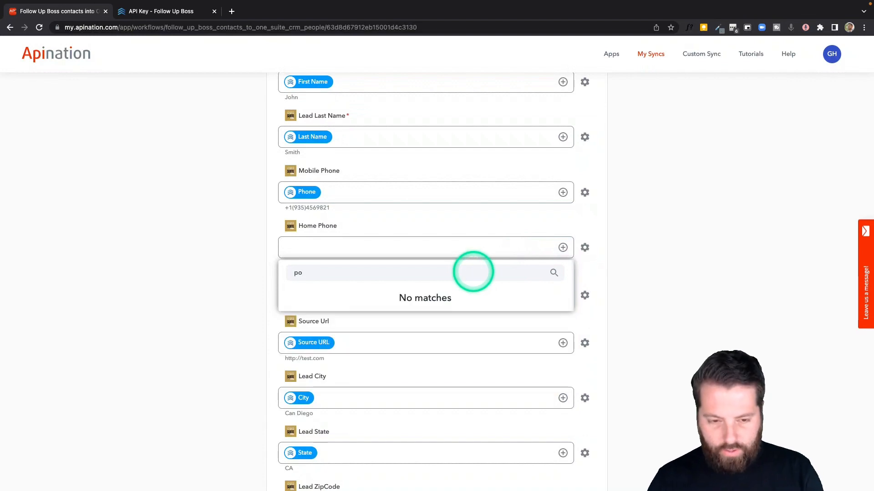
key("BackSpace")
type("hon")
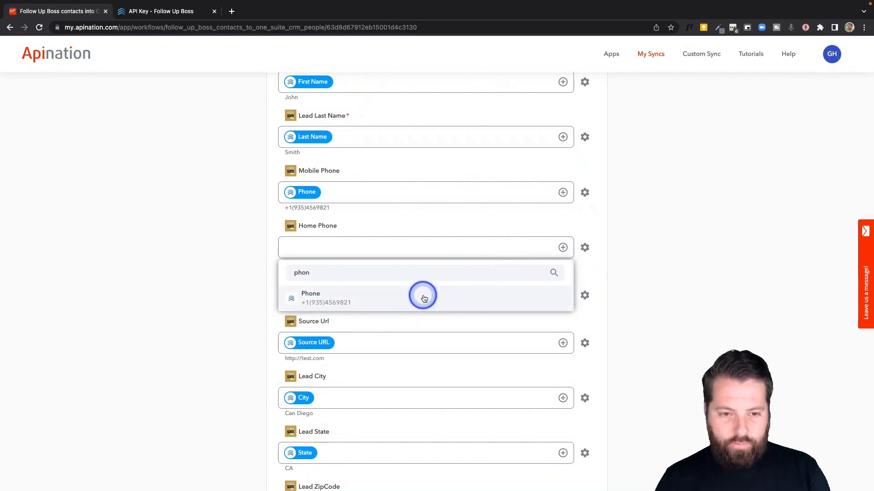
left_click(423, 299)
Step: Activate the Follow Up Boss contacts into ONE Suite CRM sync and show its settings
scroll(468, 267, "up", 1)
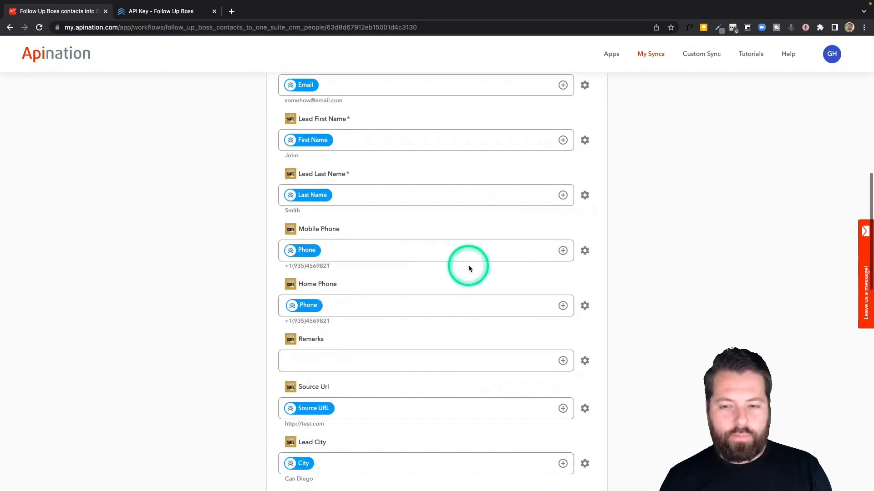
scroll(468, 266, "up", 10)
left_click(454, 164)
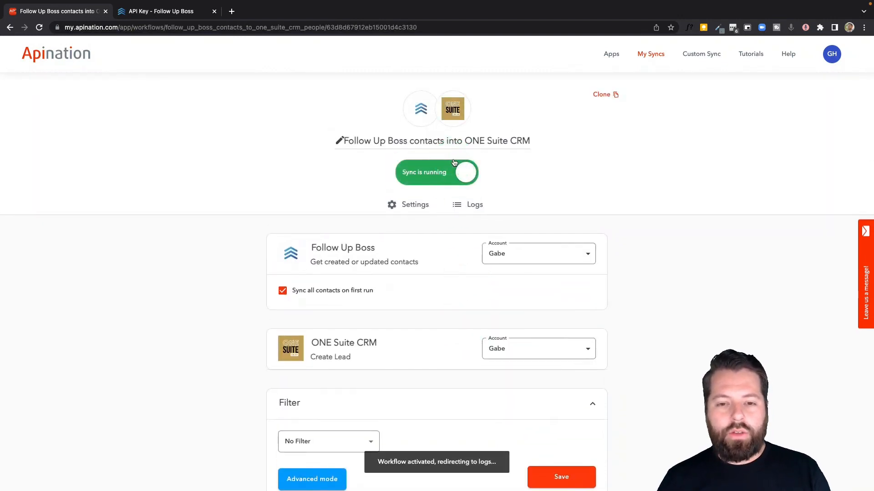
left_click(413, 205)
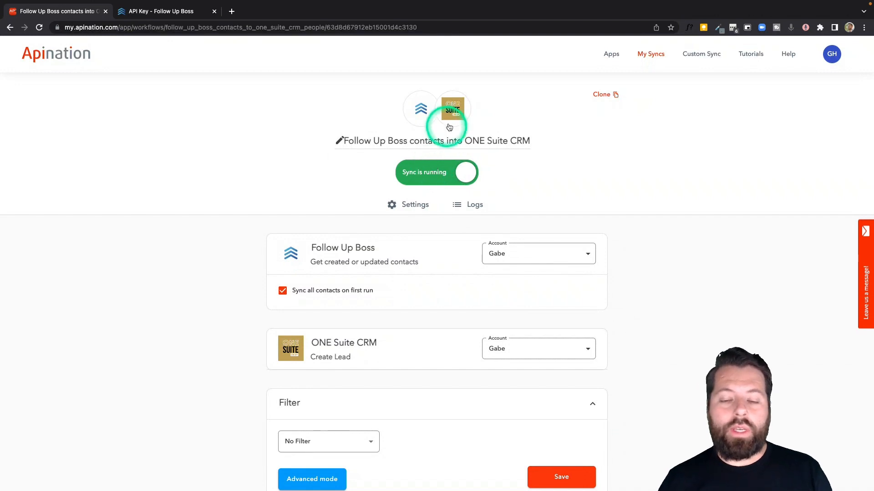
Step: Open the ONE Suite CRM app's integrations with Follow Up Boss and expand the list of active syncs
left_click(455, 112)
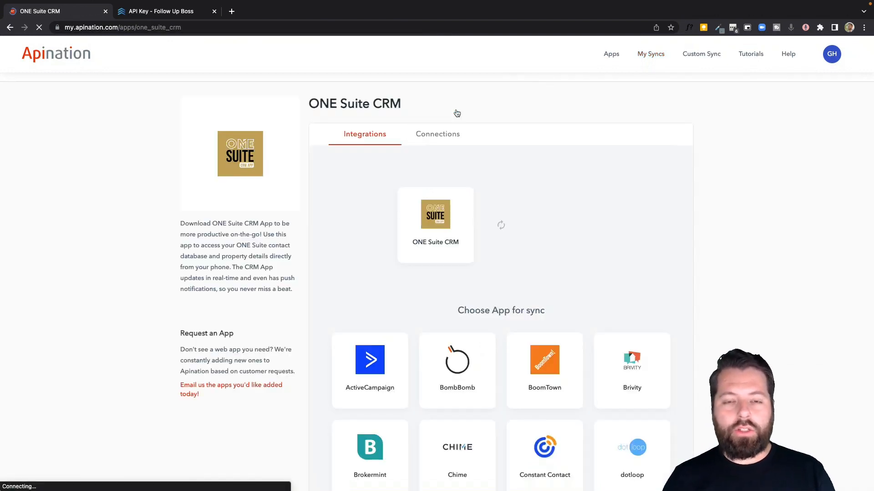
left_click(458, 211)
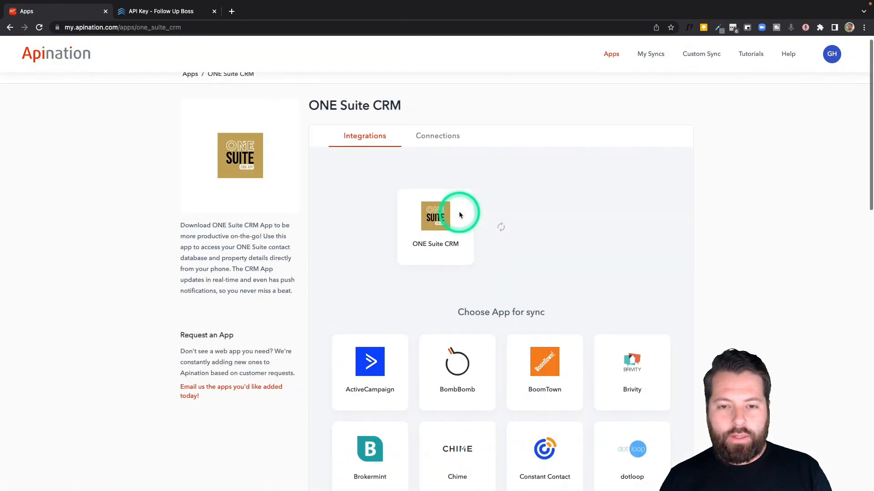
scroll(458, 212, "down", 8)
left_click(651, 234)
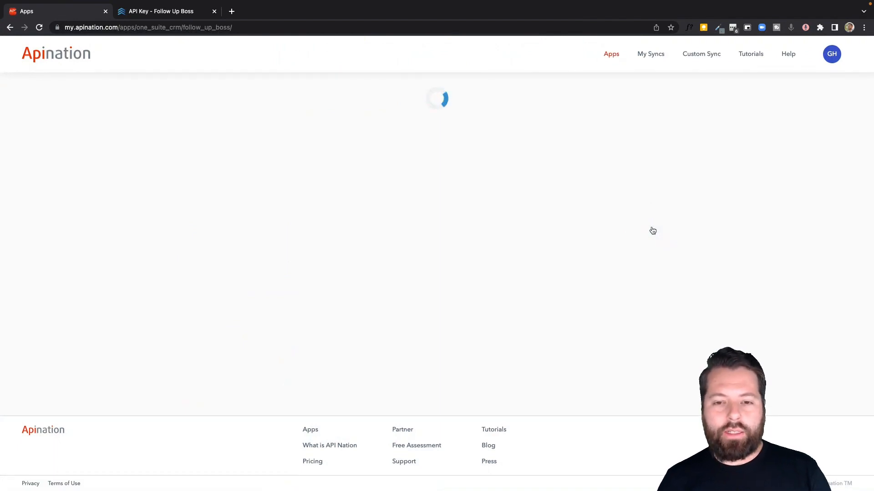
scroll(555, 300, "down", 2)
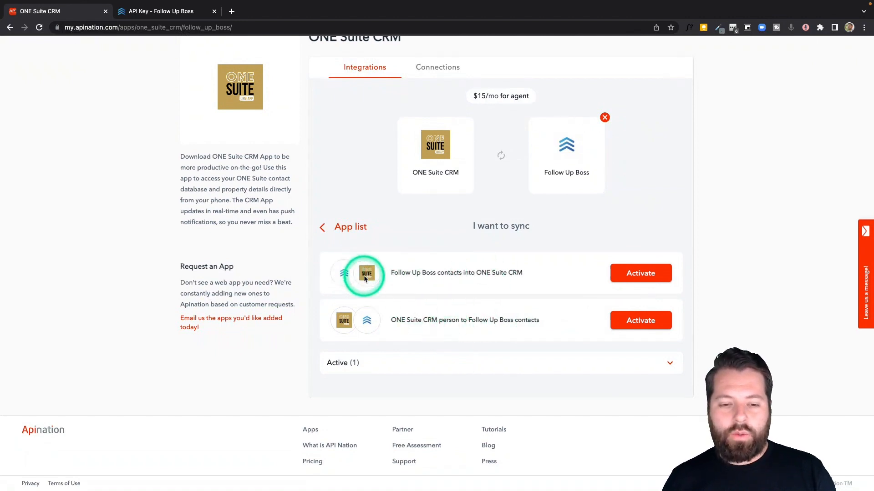
left_click(346, 363)
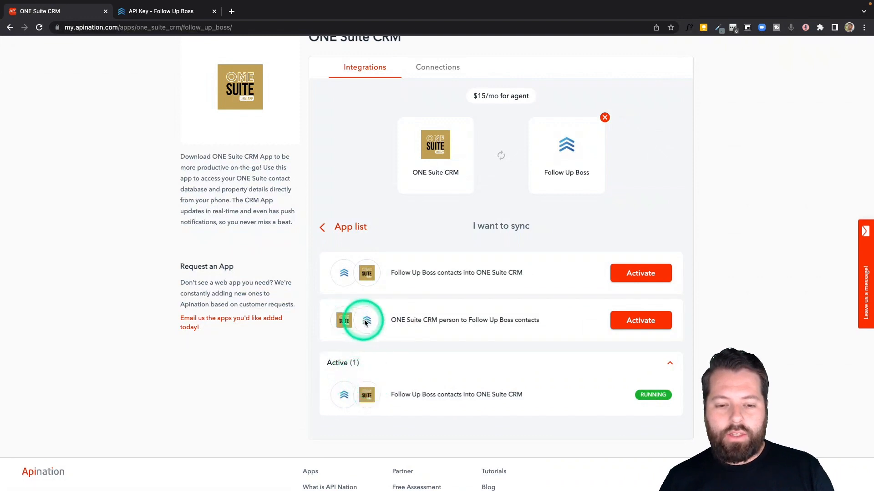
Step: Start setting up the ONE Suite CRM person to Follow Up Boss contacts sync with the existing connections for both apps
left_click(630, 323)
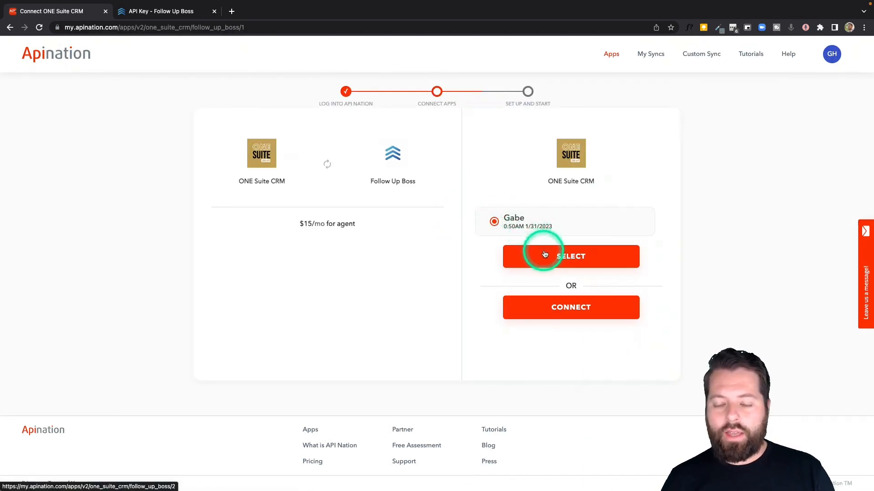
left_click(545, 253)
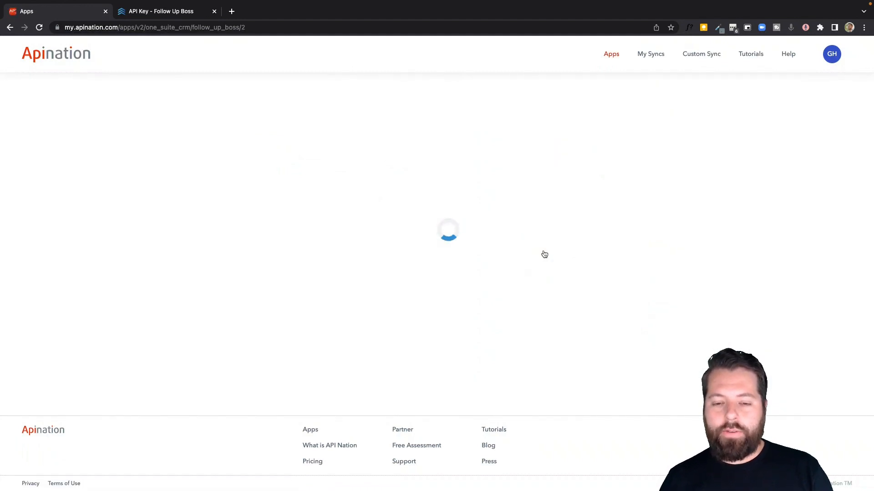
left_click(544, 254)
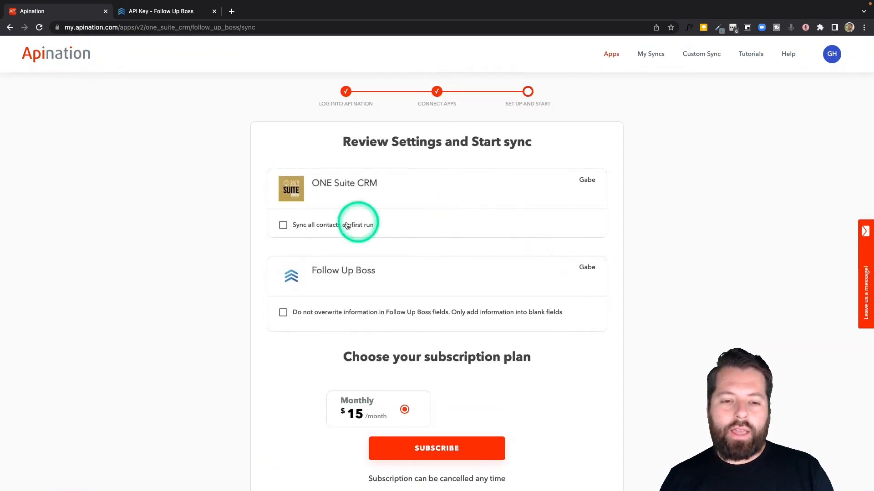
Step: Enable syncing all ONE Suite CRM contacts on first run and not overwriting information in Follow Up Boss fields
left_click(345, 226)
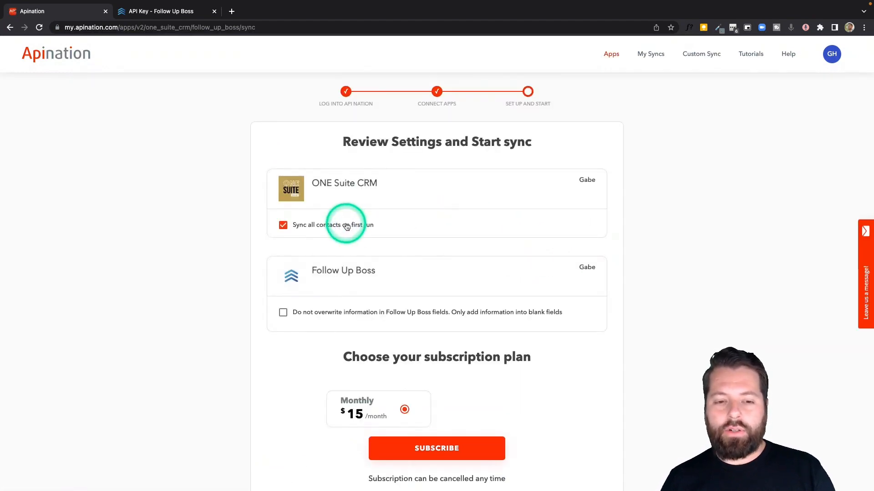
scroll(359, 255, "down", 2)
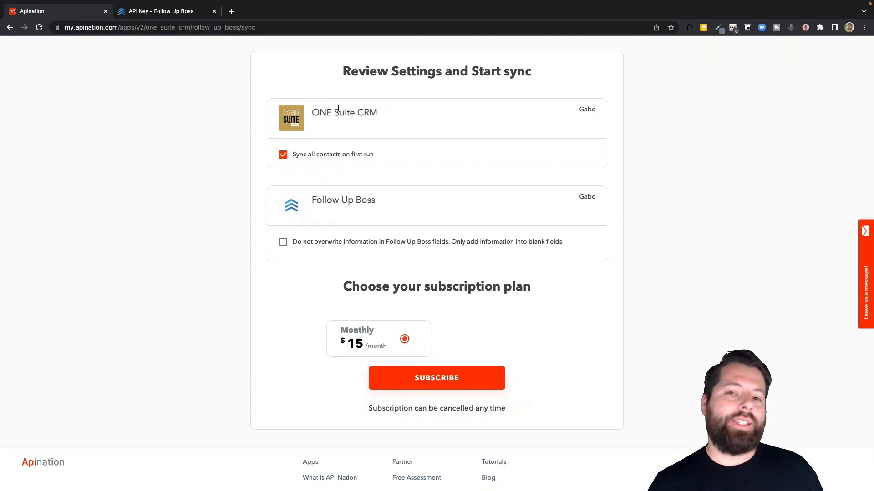
left_click(283, 242)
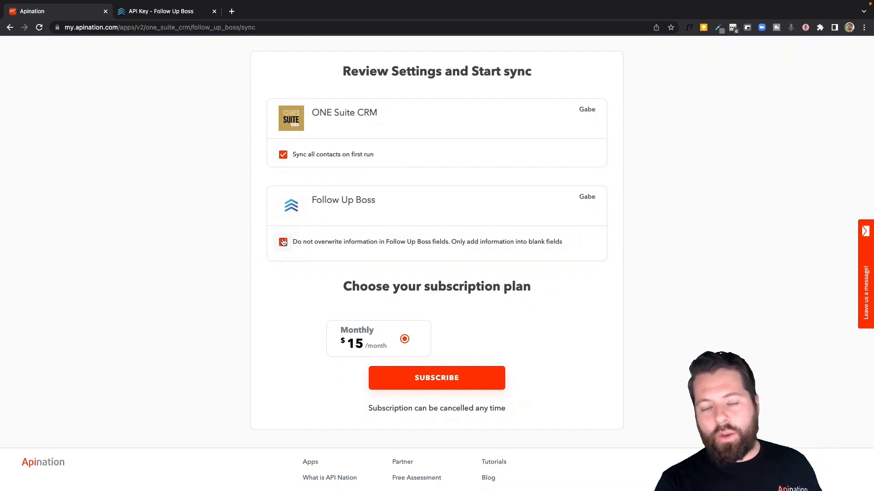
left_click(283, 242)
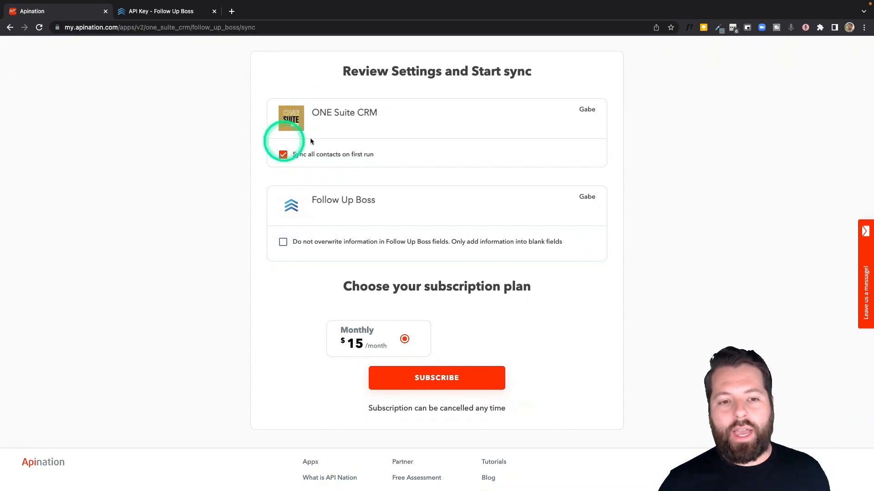
left_click(283, 242)
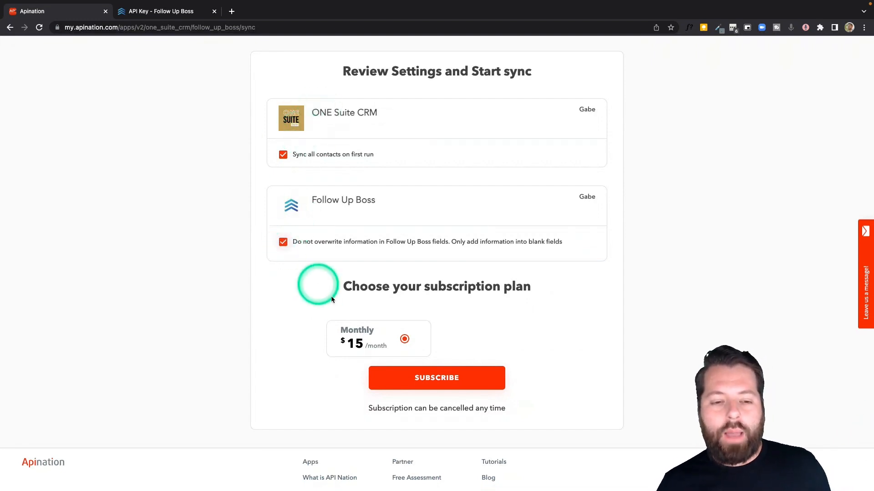
Step: Subscribe to the sync on the $15 monthly plan and review its Follow Up Boss field mapping
left_click(436, 379)
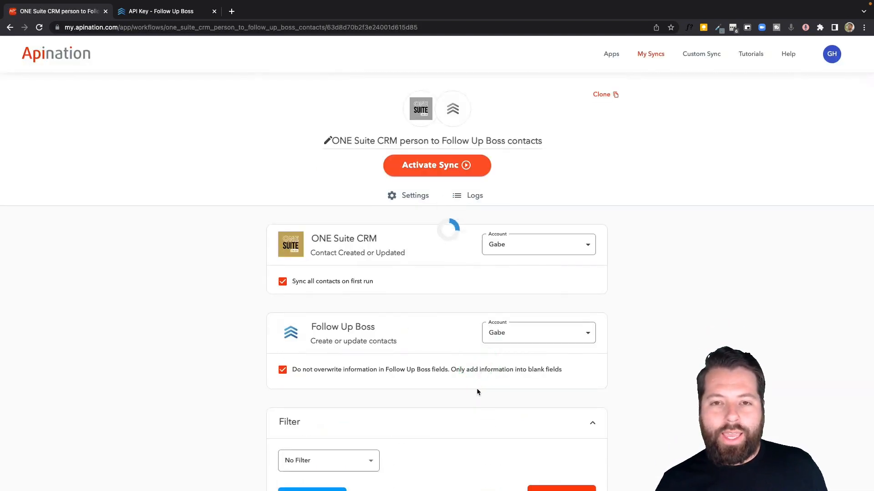
scroll(450, 319, "down", 5)
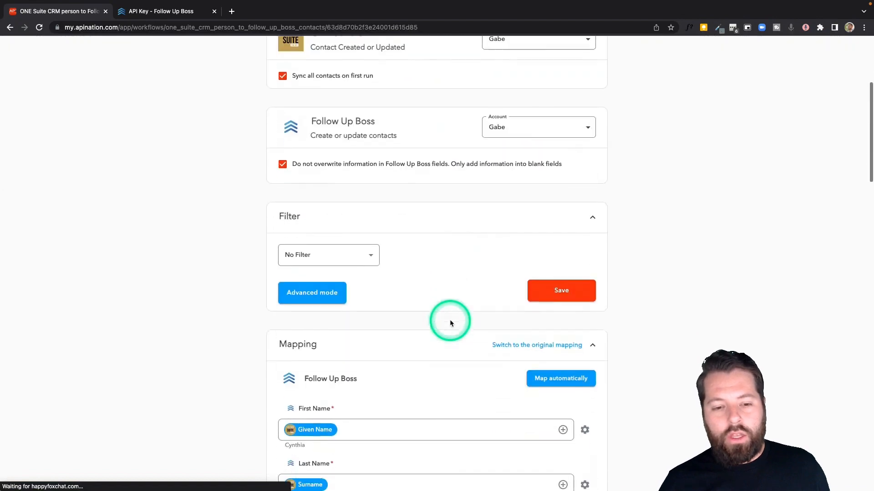
scroll(393, 262, "down", 3)
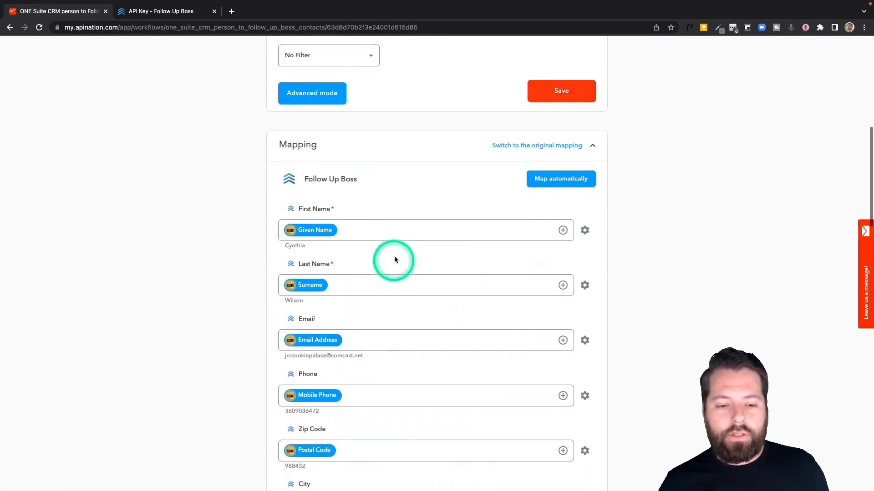
scroll(366, 306, "down", 4)
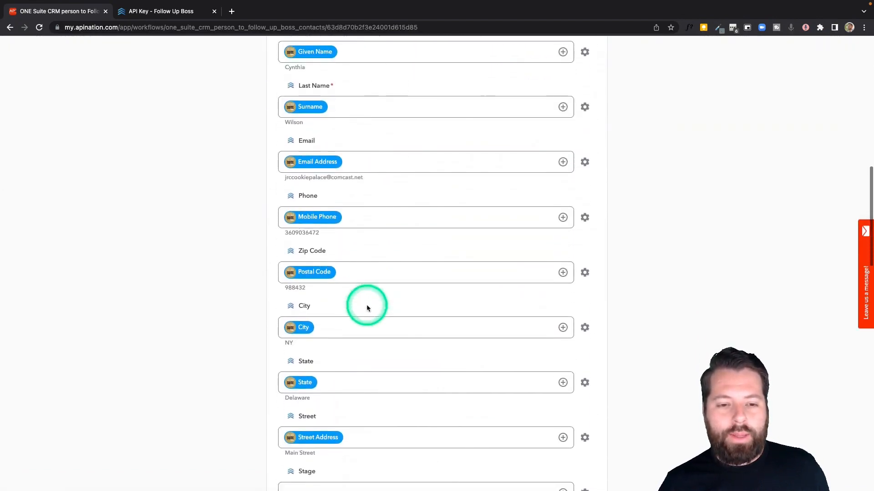
scroll(366, 308, "down", 8)
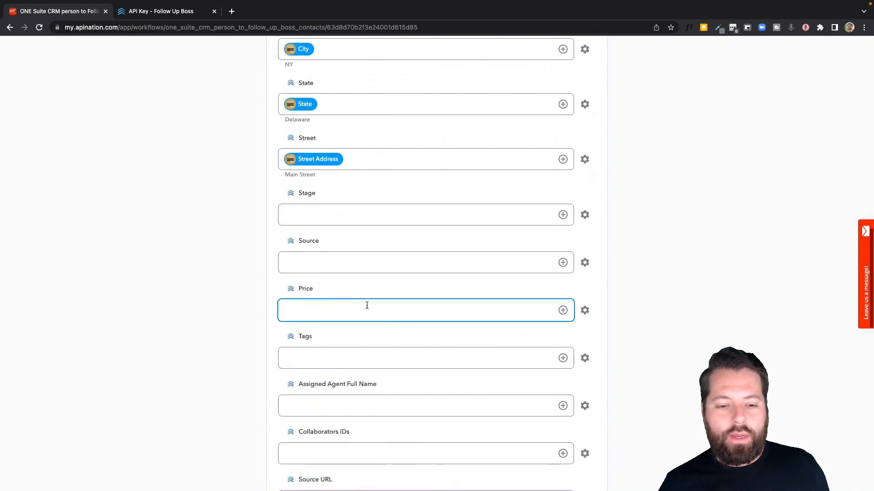
scroll(367, 306, "down", 2)
Step: Set the Follow Up Boss Tags field in the mapping to the fixed text OneSuite
left_click(311, 186)
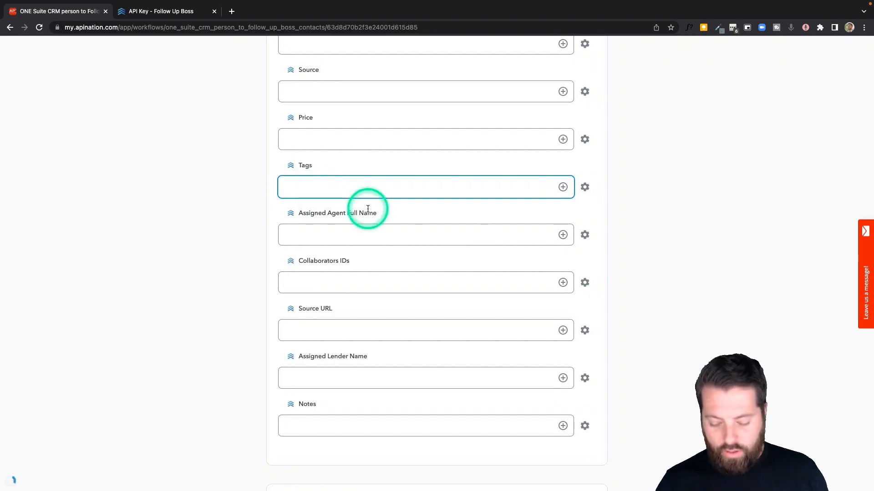
type("OneSuit")
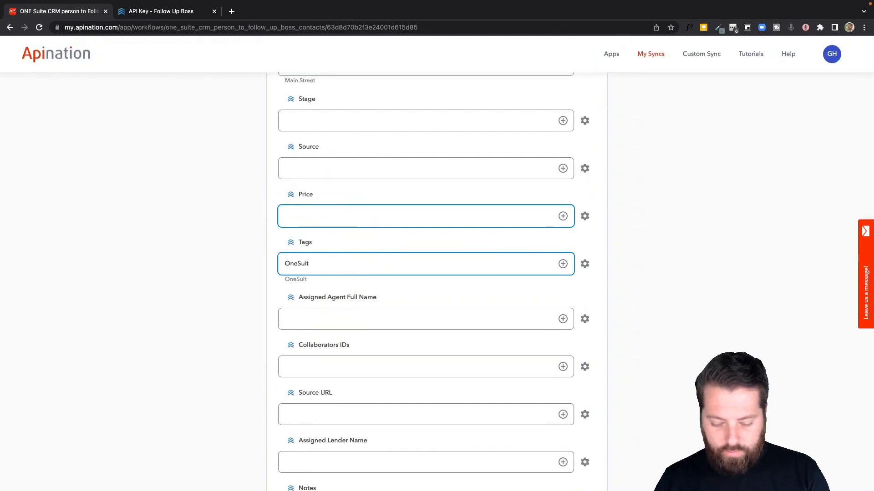
type("e")
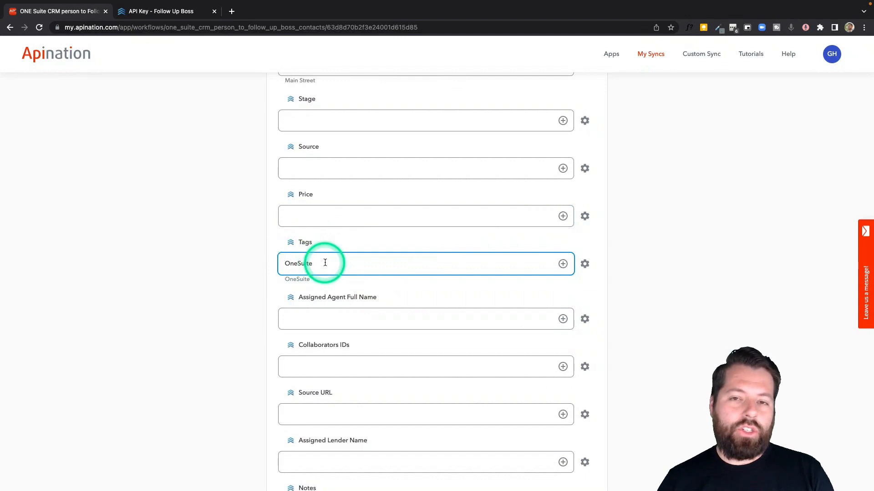
left_click(243, 353)
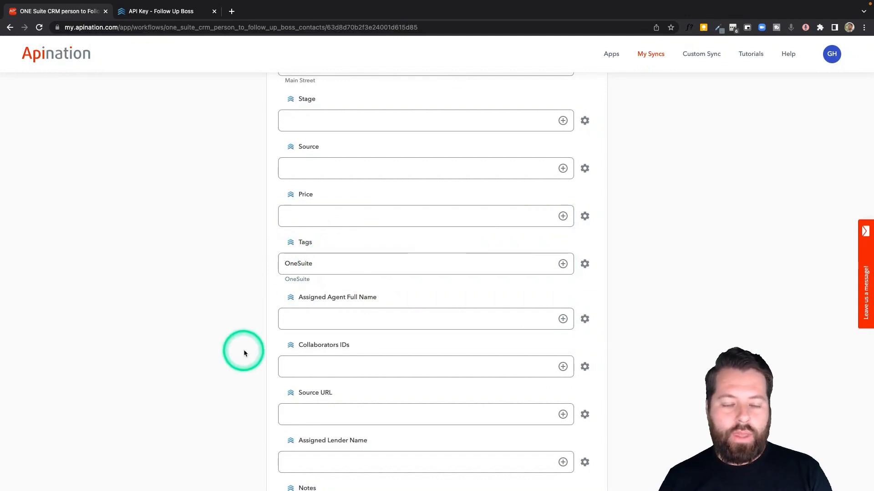
Step: Clear the OneSuite text from the Tags field in the mapping
left_click(331, 174)
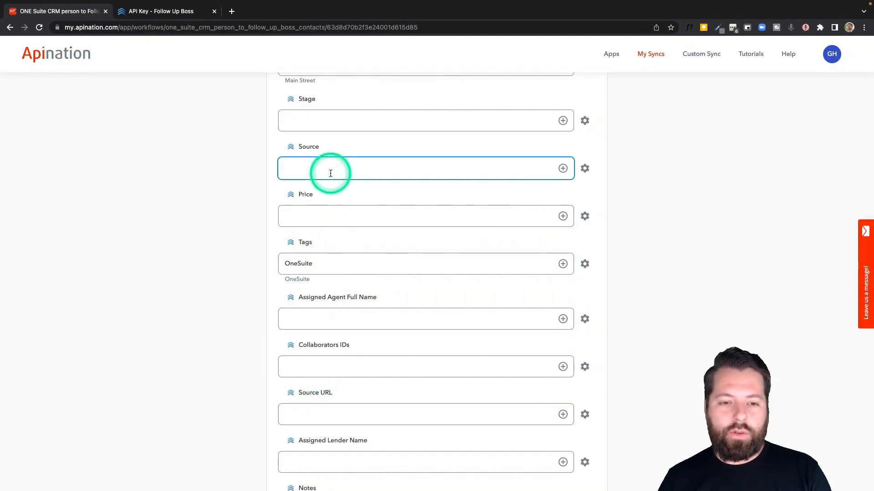
scroll(331, 173, "up", 3)
left_click(314, 179)
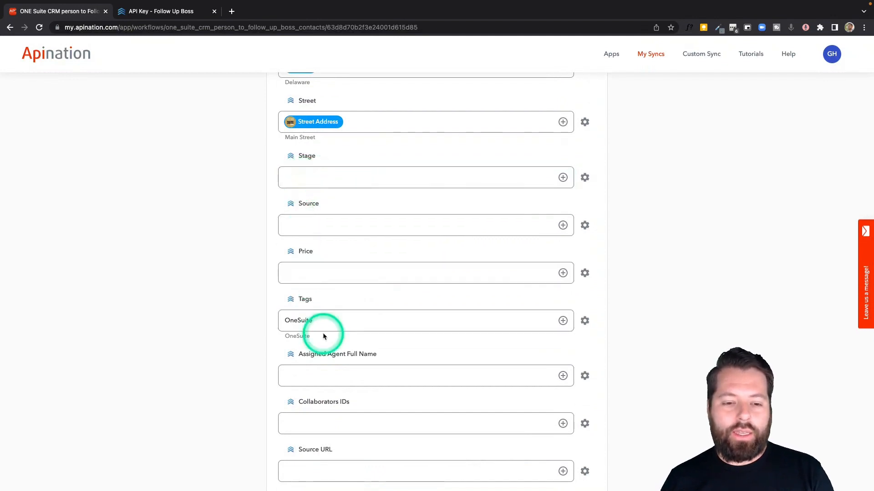
double_click(323, 318)
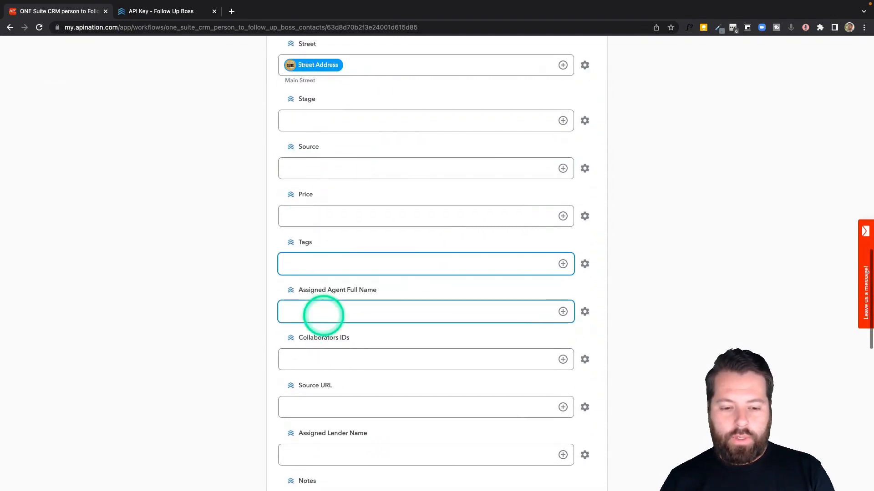
Step: Activate the ONE Suite CRM person to Follow Up Boss contacts sync and show the list of all syncs
scroll(324, 312, "up", 20)
left_click(445, 172)
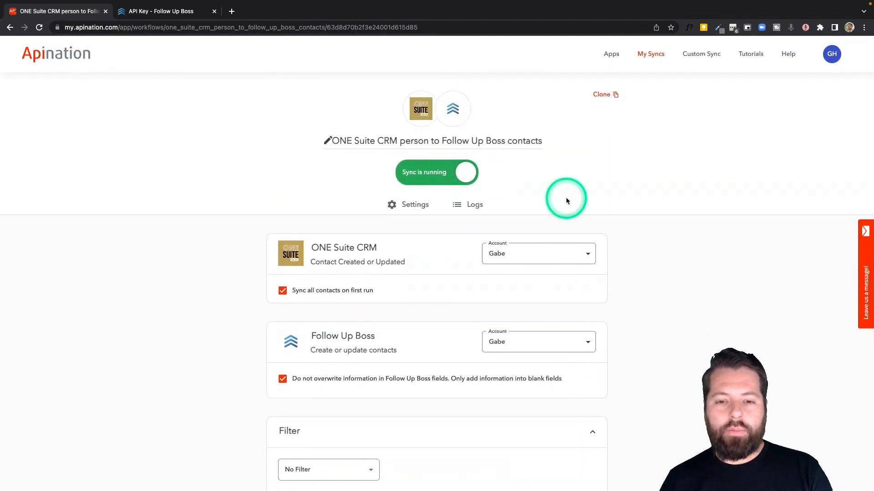
left_click(657, 52)
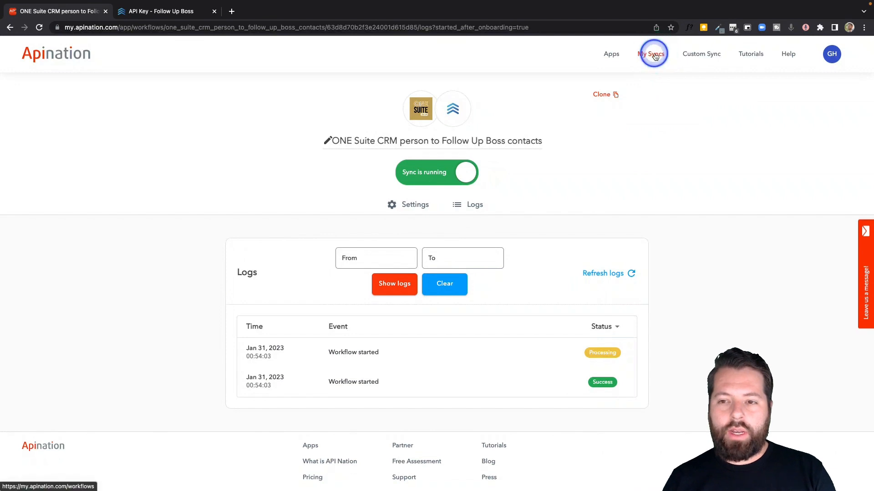
left_click(244, 162)
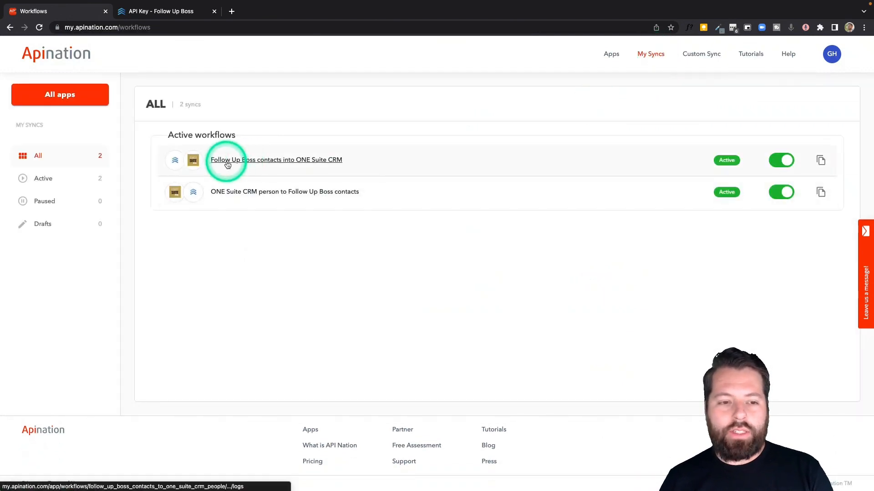